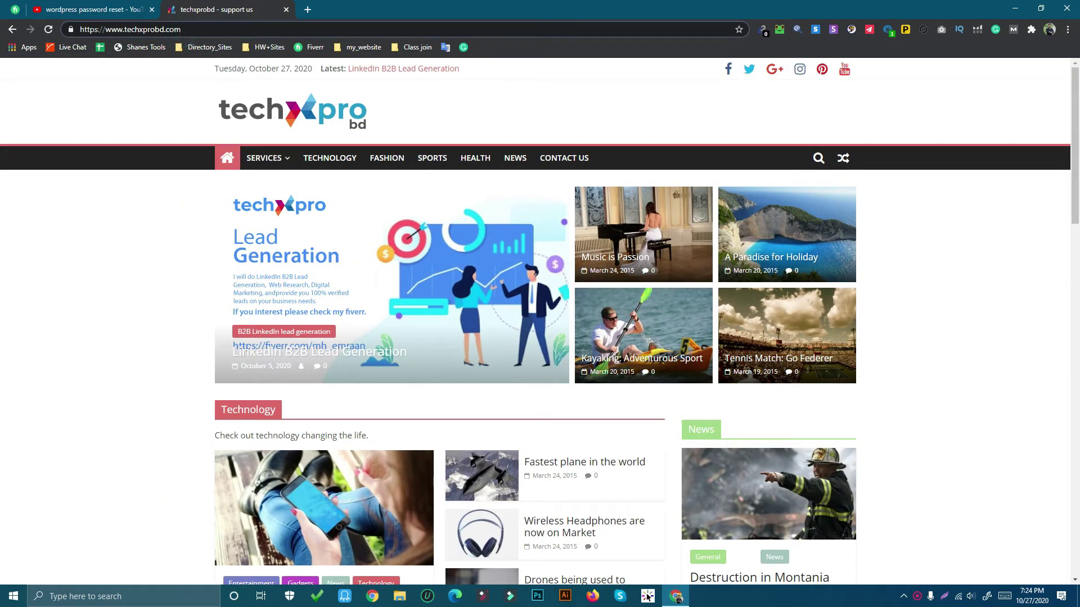
Load the techxprobd site's /admin login page and go to the Lost Password form
type("/ad")
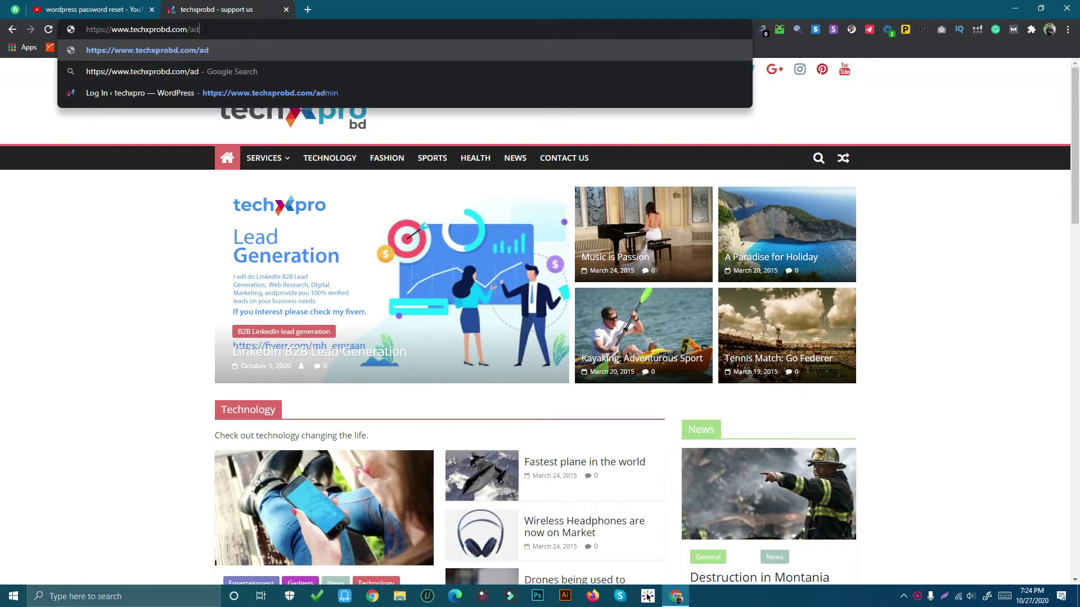
type("min")
key("Return")
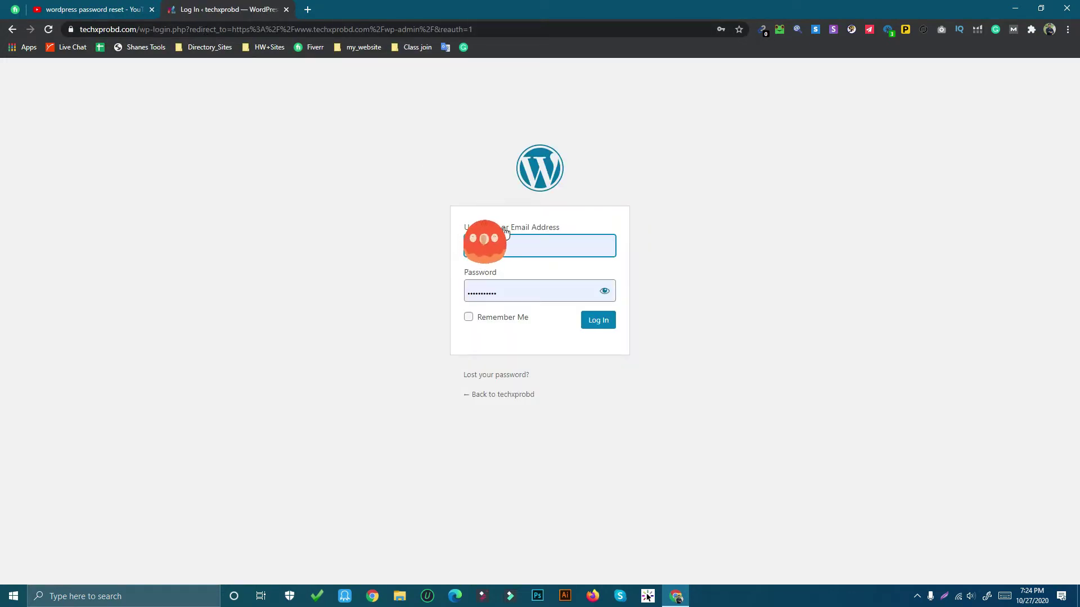
left_click(504, 377)
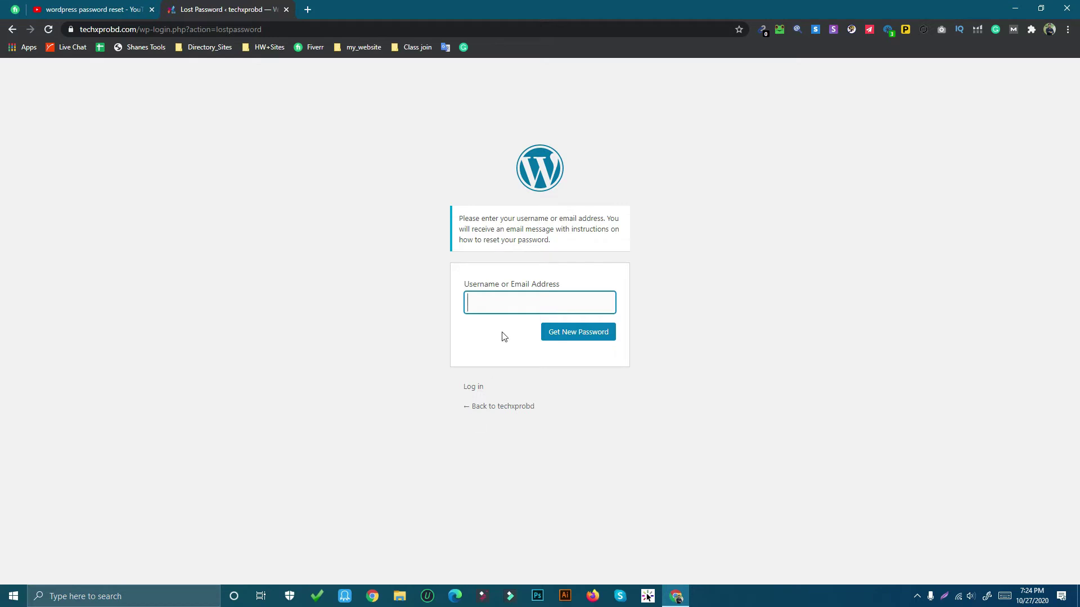
Submit the admin account's e-mail address to have a password reset link sent
left_click(521, 302)
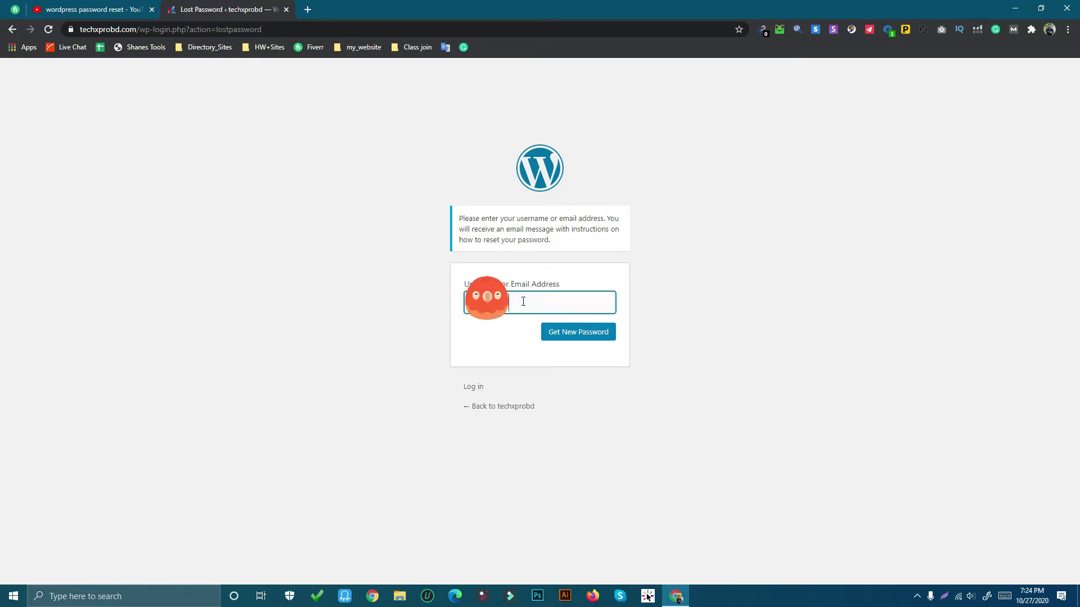
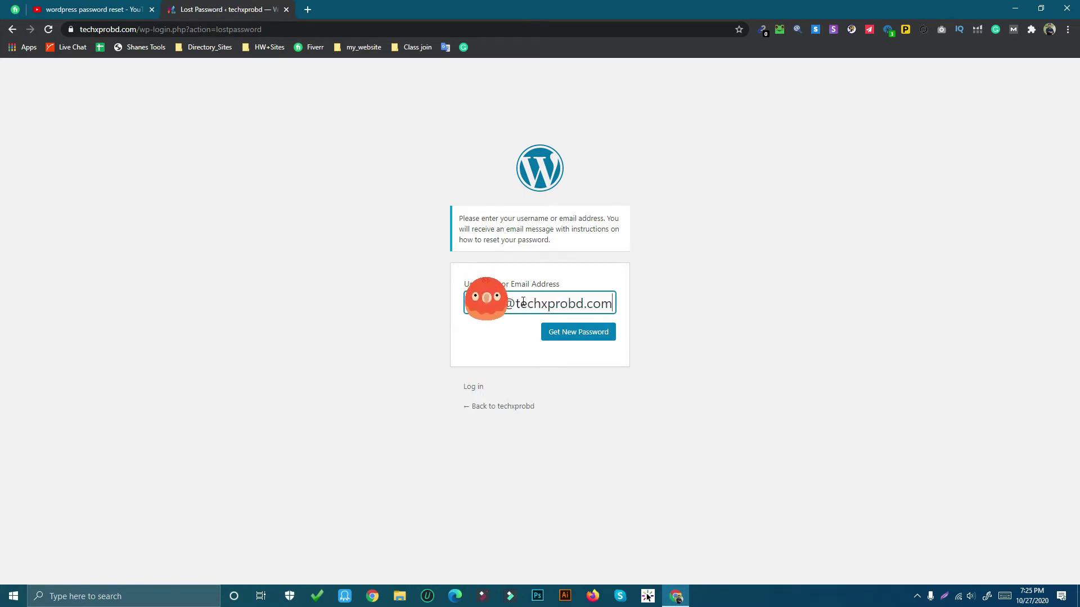
left_click(591, 333)
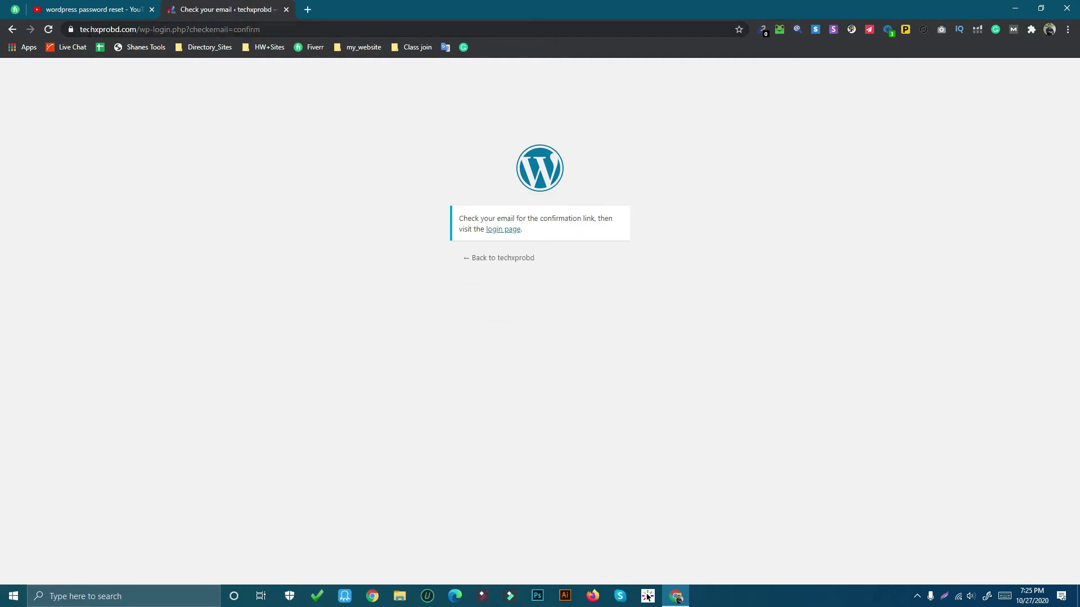
left_click(113, 29)
Load webmail.techxprobd.com in a new tab, built from the copied site domain
mouse_move(143, 30)
left_mouse_down()
mouse_move(180, 29)
mouse_move(122, 30)
left_mouse_up()
key("ctrl+c")
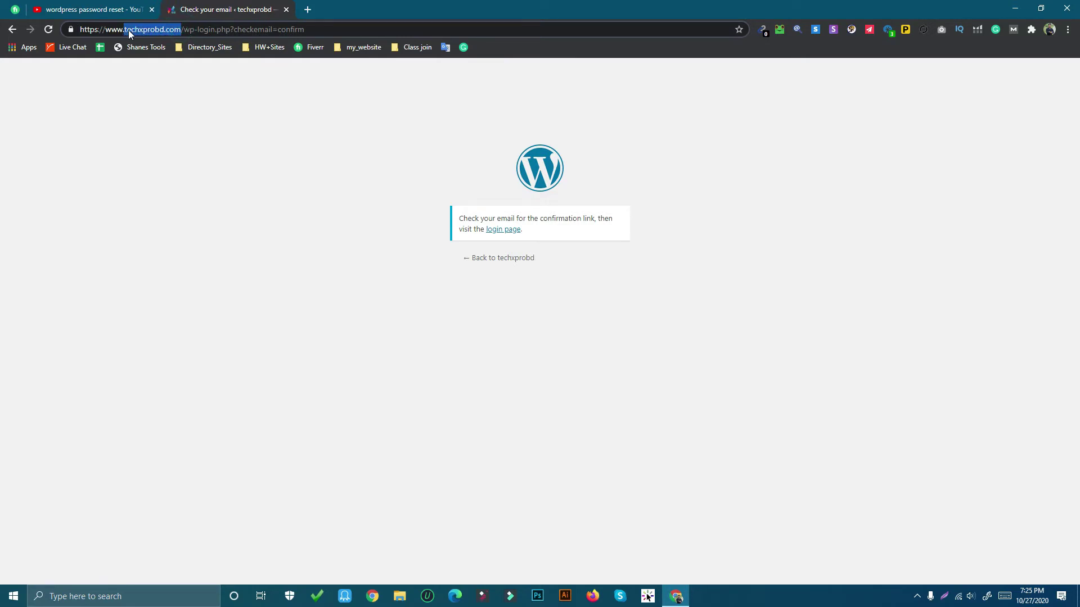
left_click(307, 9)
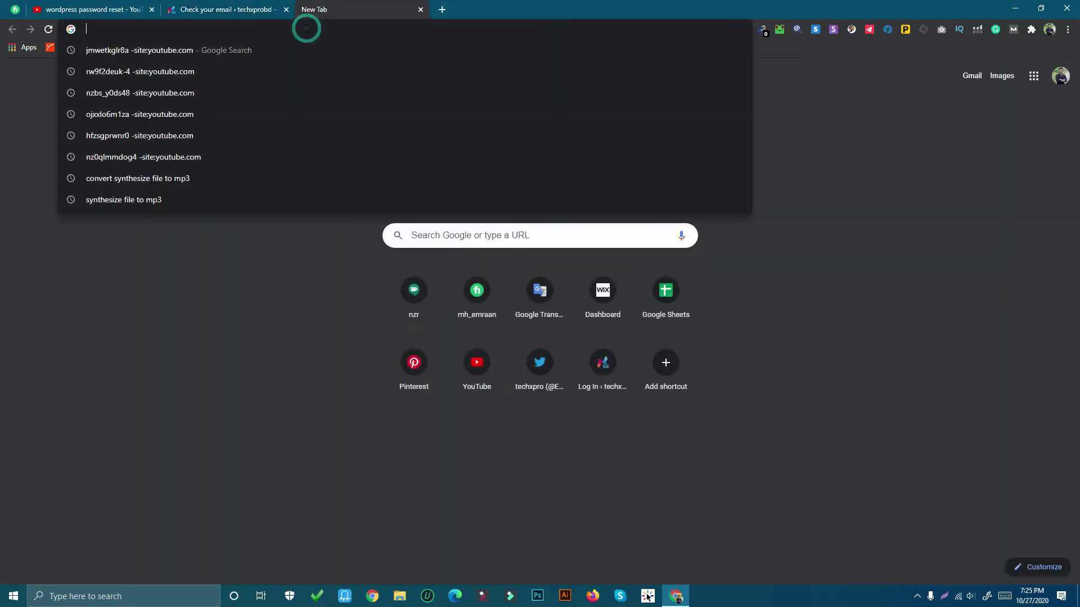
key("ctrl+v")
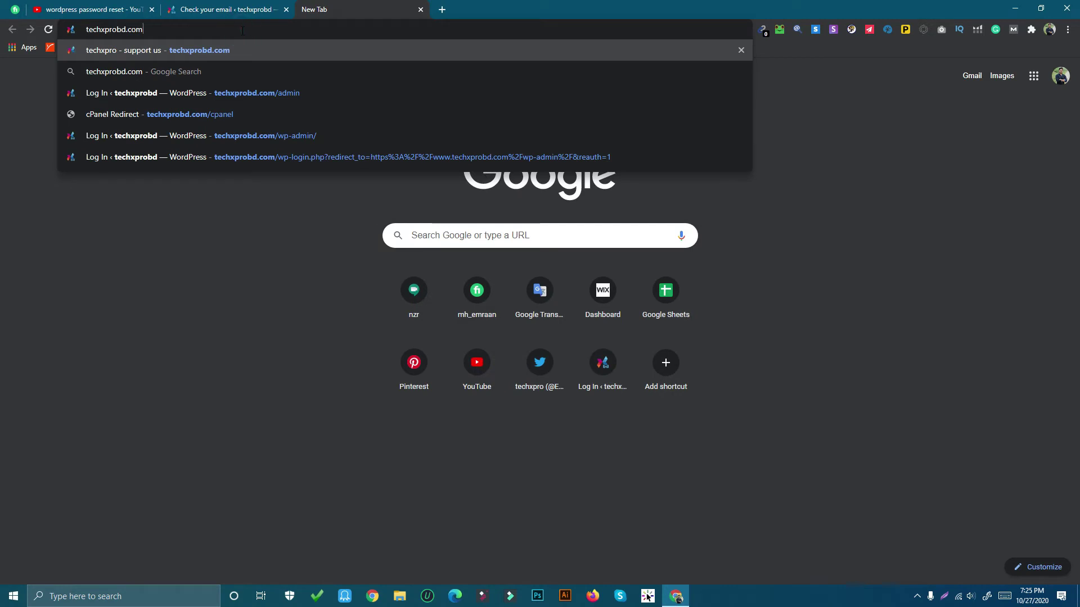
type("/")
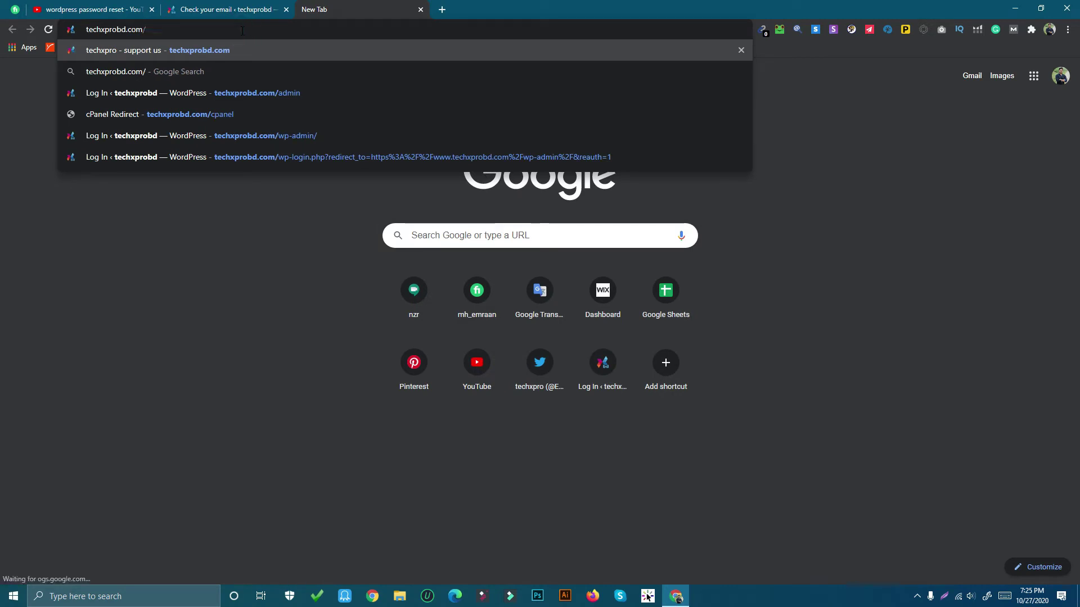
key("BackSpace")
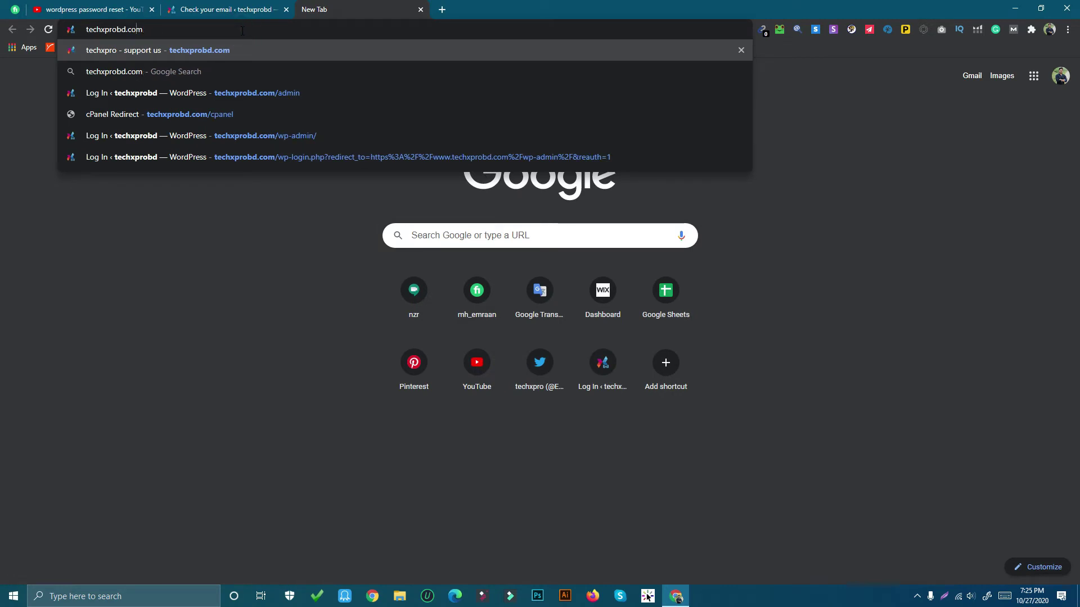
key("Home")
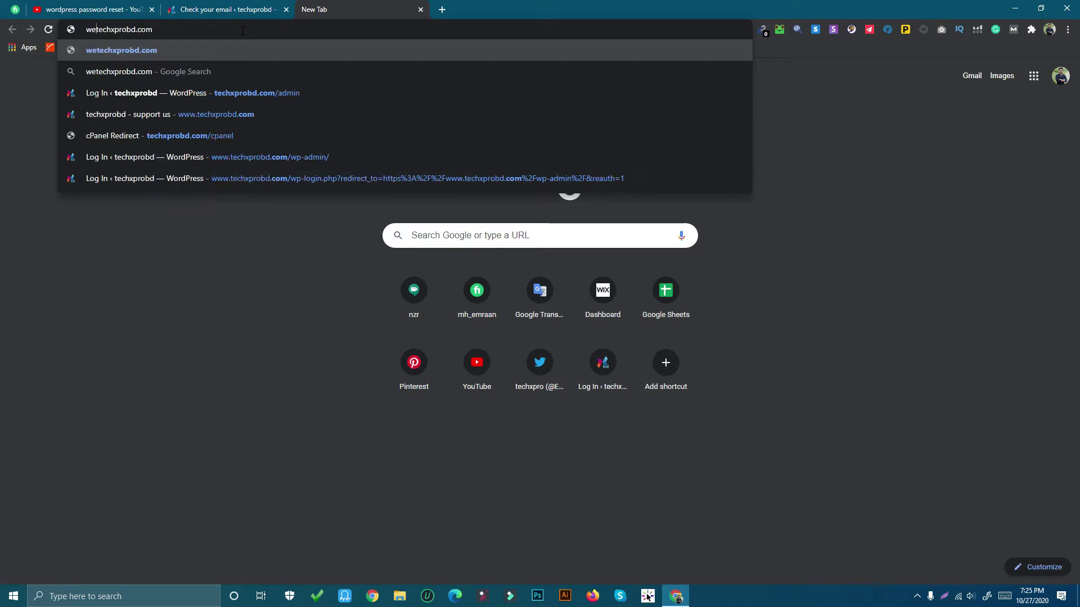
type("web")
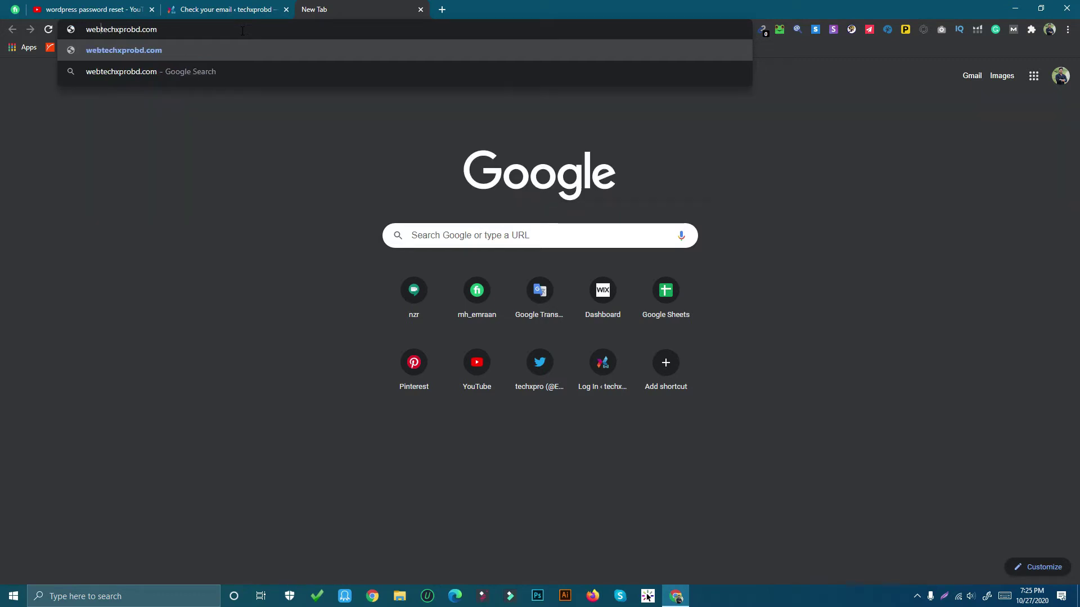
type("mai")
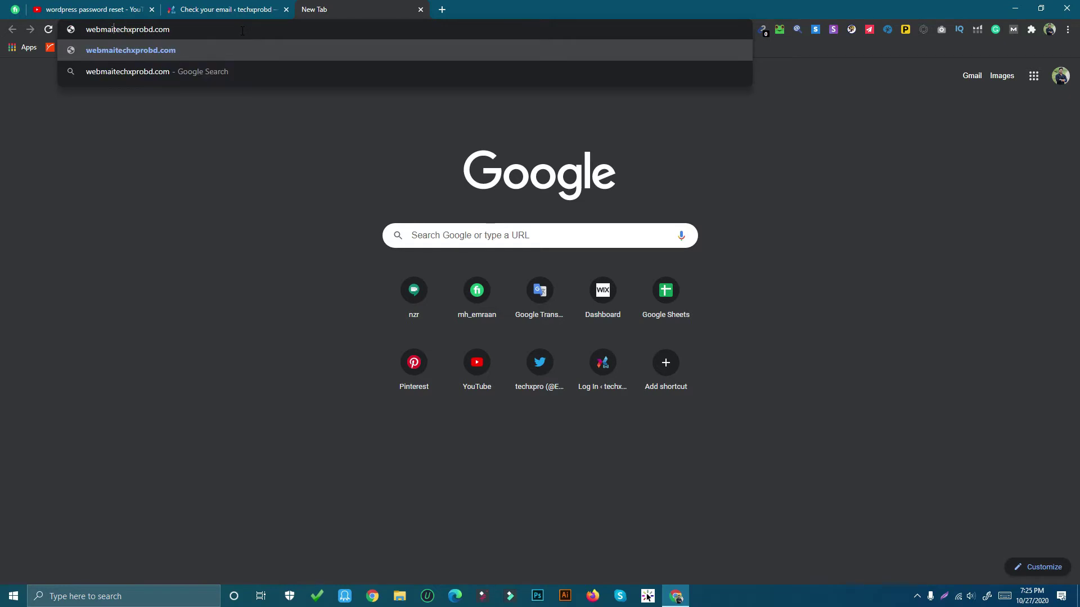
type("l.")
key("Return")
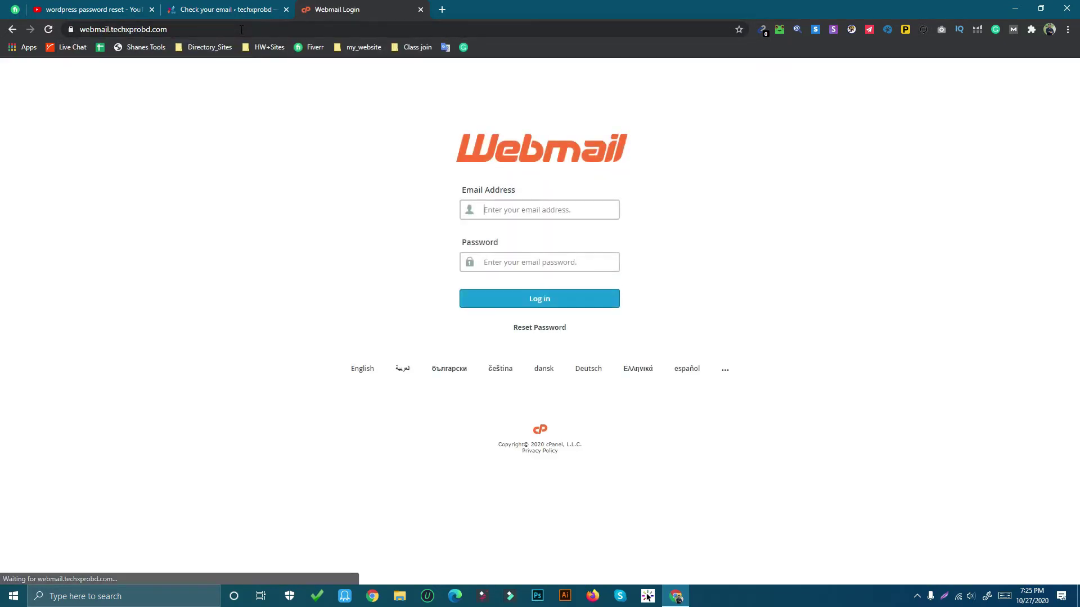
Sign in to the site mailbox and follow the '[techxprobd] Password Reset' e-mail's reset link
left_click(517, 210)
left_click(517, 232)
left_click(526, 299)
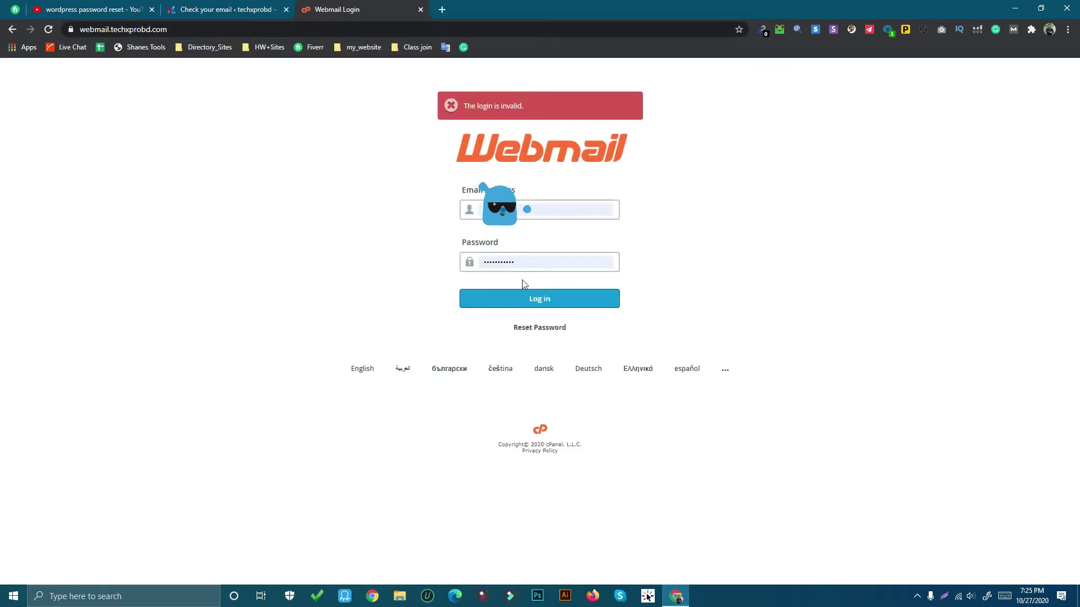
double_click(535, 263)
left_click(529, 208)
type("@techxprobd.com")
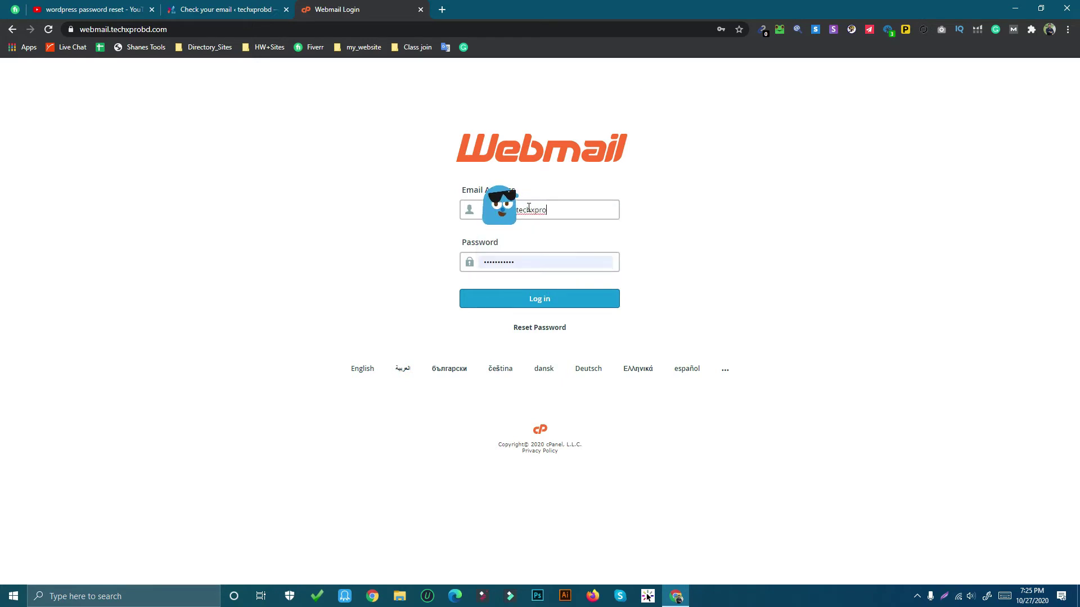
key("Tab")
type("•")
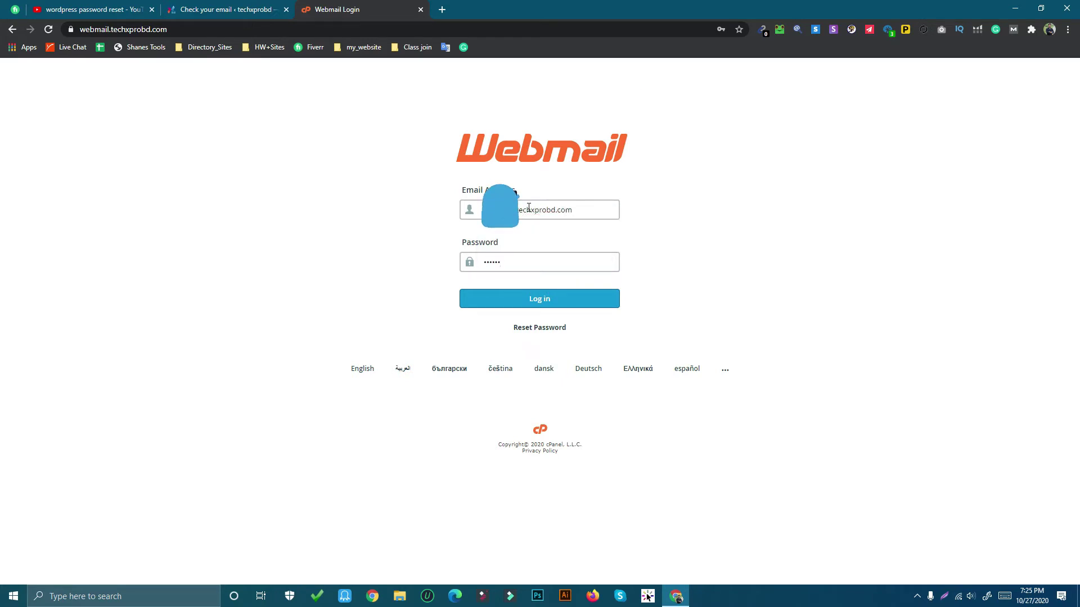
key("Return")
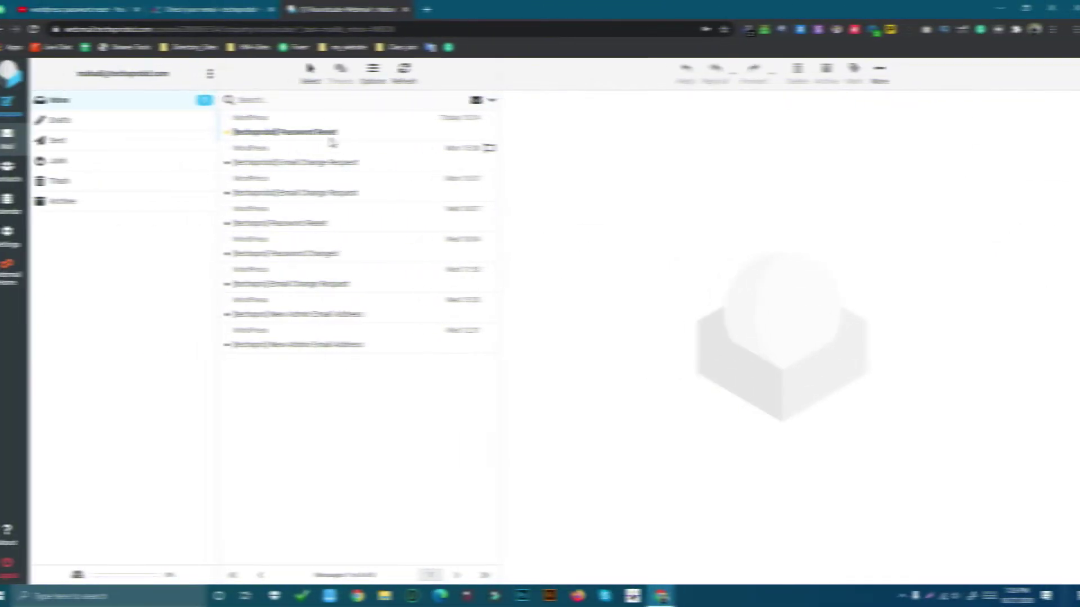
left_click(350, 134)
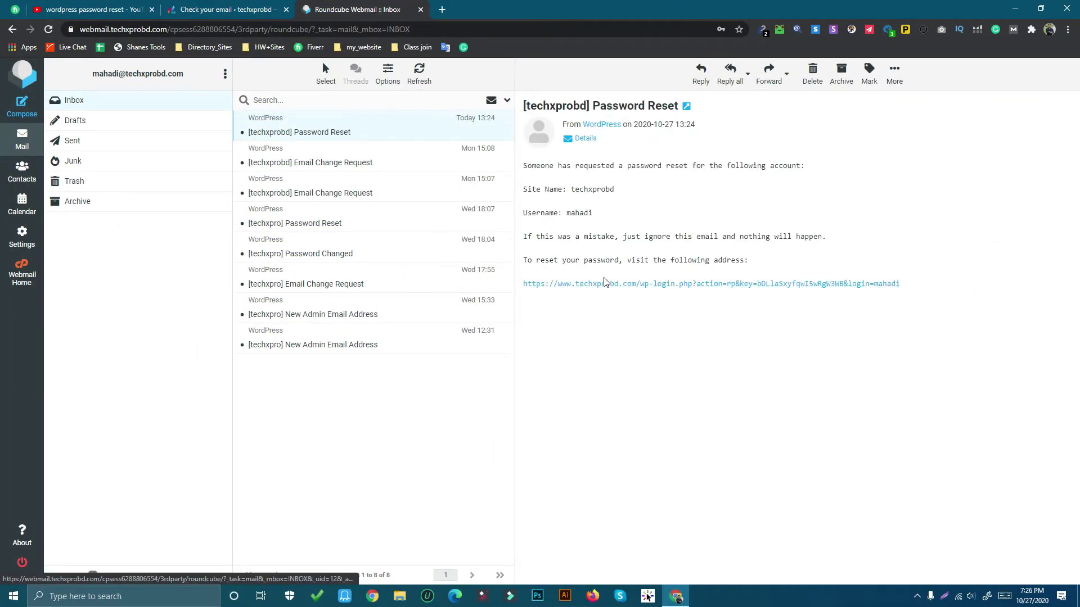
left_click(627, 288)
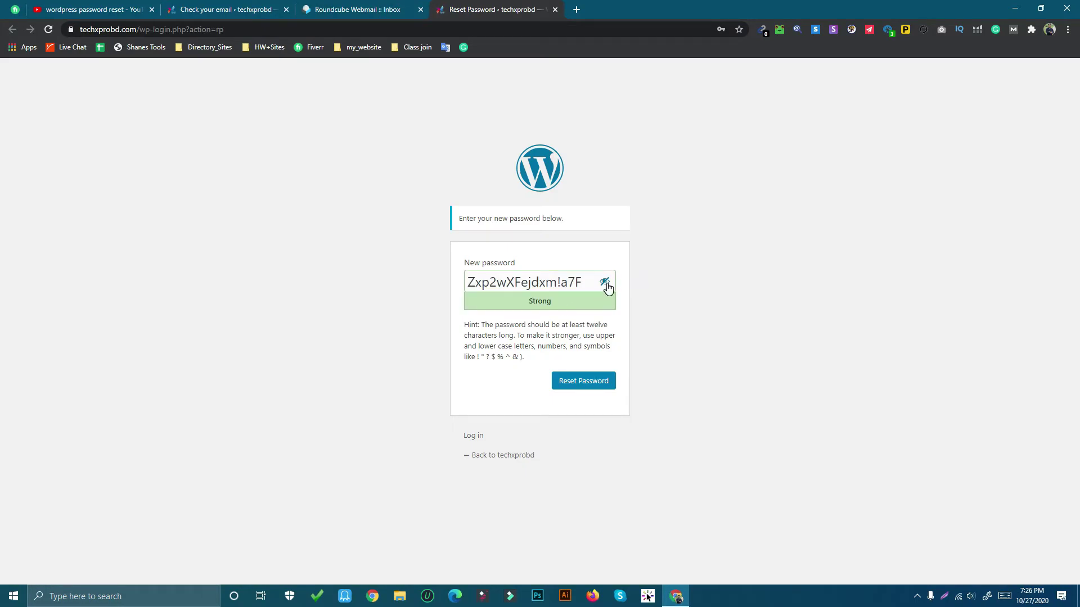
Swap the generated password for a custom one and submit the reset
left_click(605, 283)
left_click(605, 283)
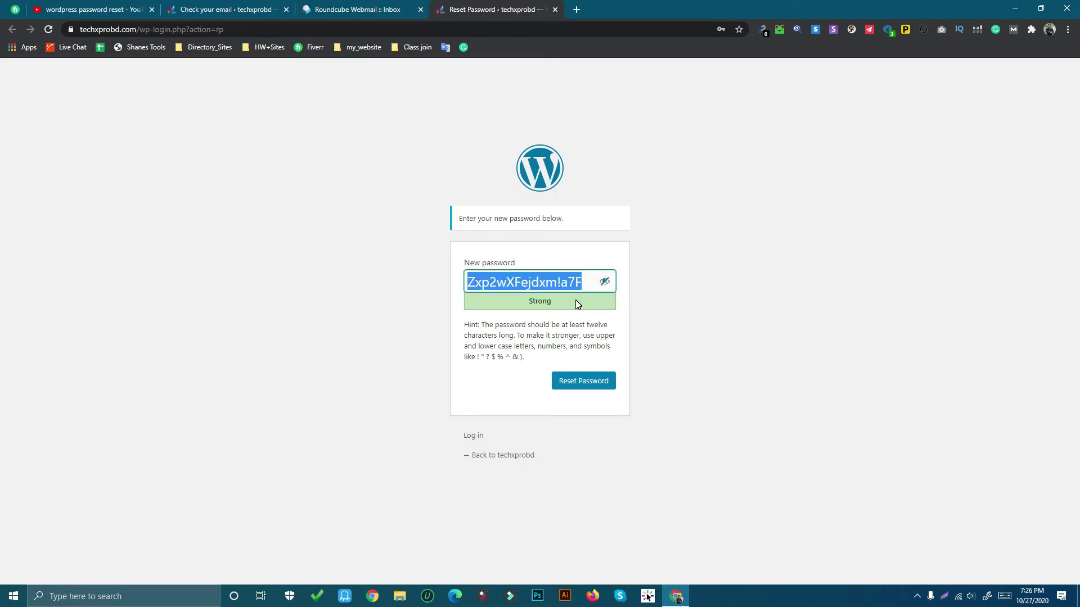
left_click(577, 303)
left_click(604, 283)
double_click(579, 282)
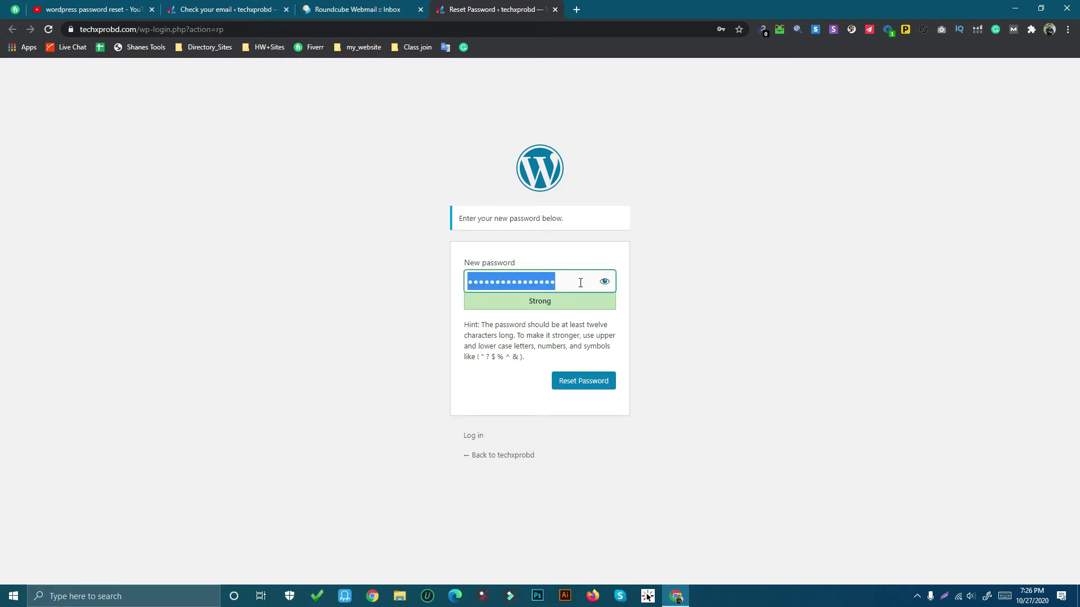
key("BackSpace")
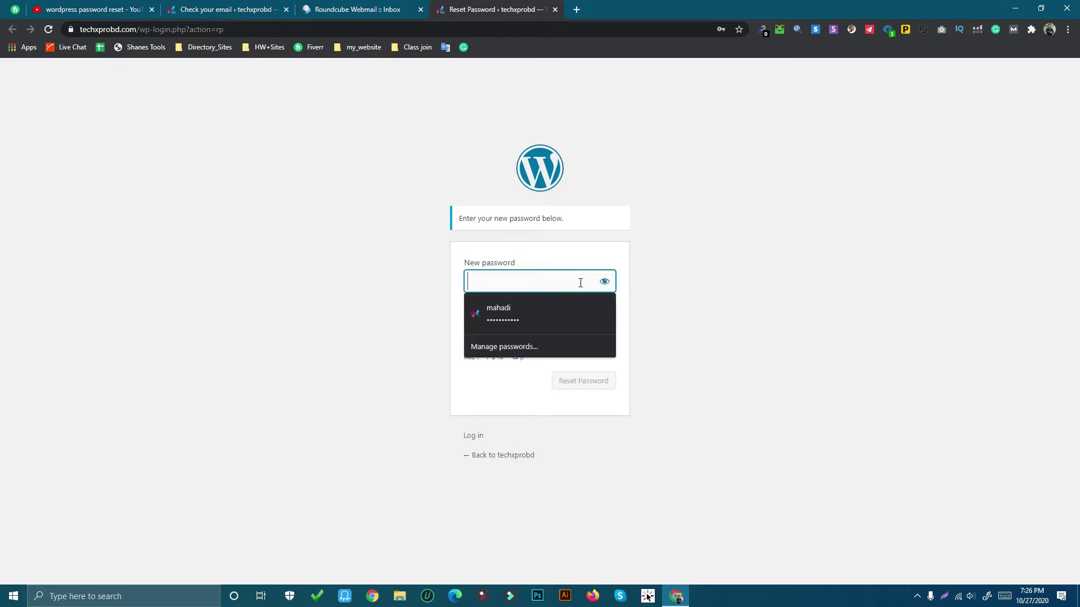
type("••••••••••••••••")
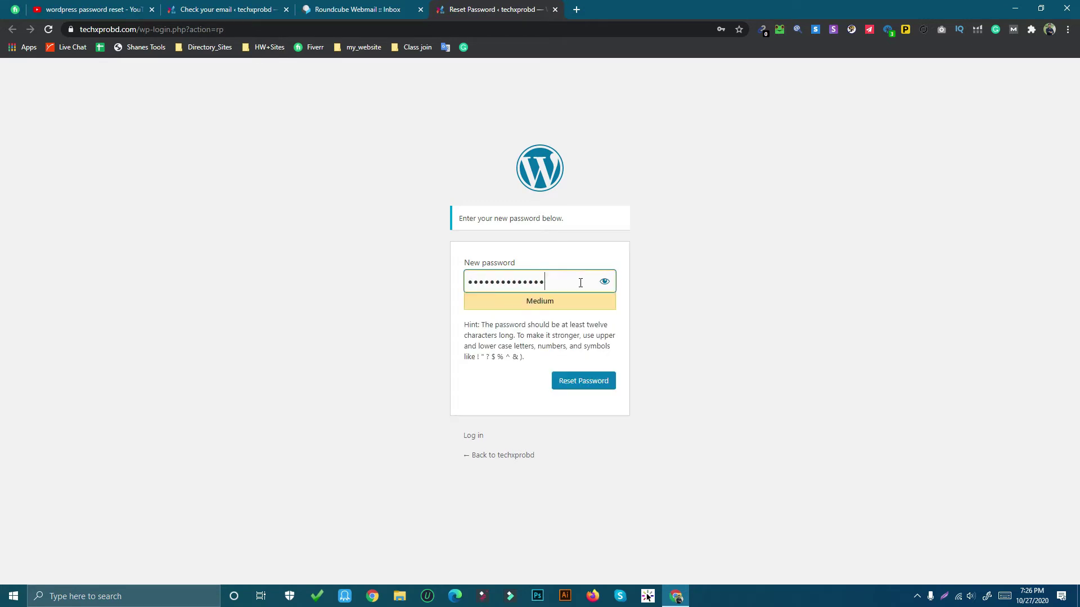
key("Return")
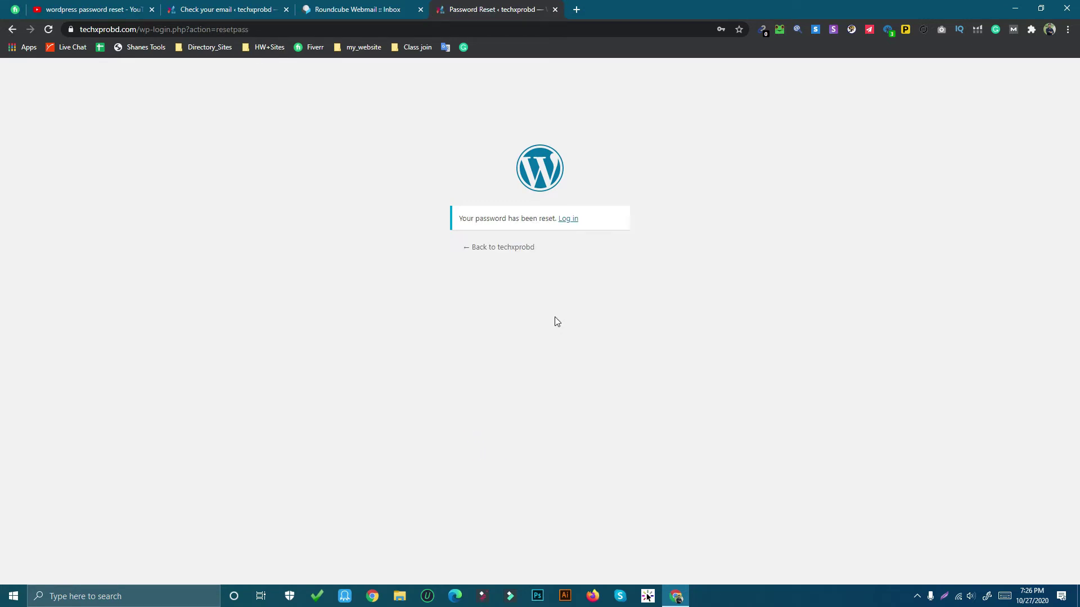
Log in to WordPress with the new password and look over the Dashboard
left_click(566, 219)
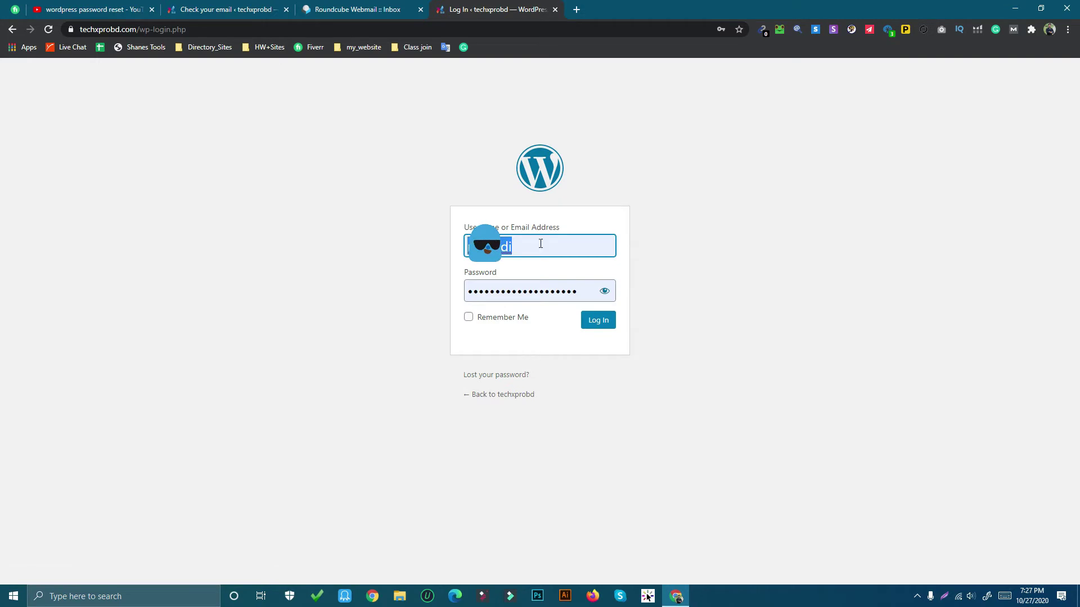
left_click(544, 238)
left_click(650, 268)
double_click(578, 291)
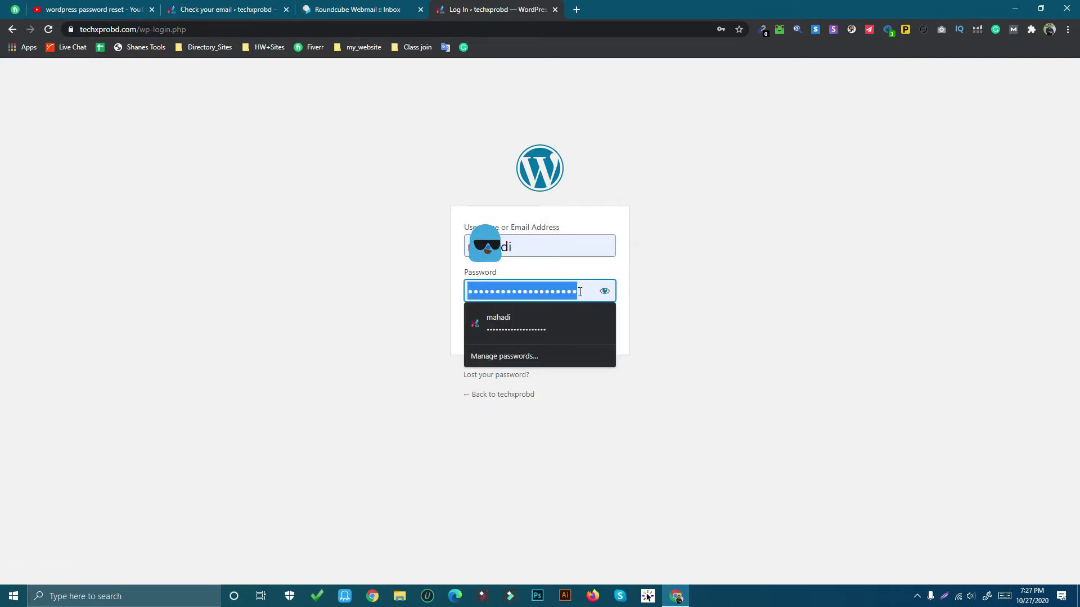
type("••")
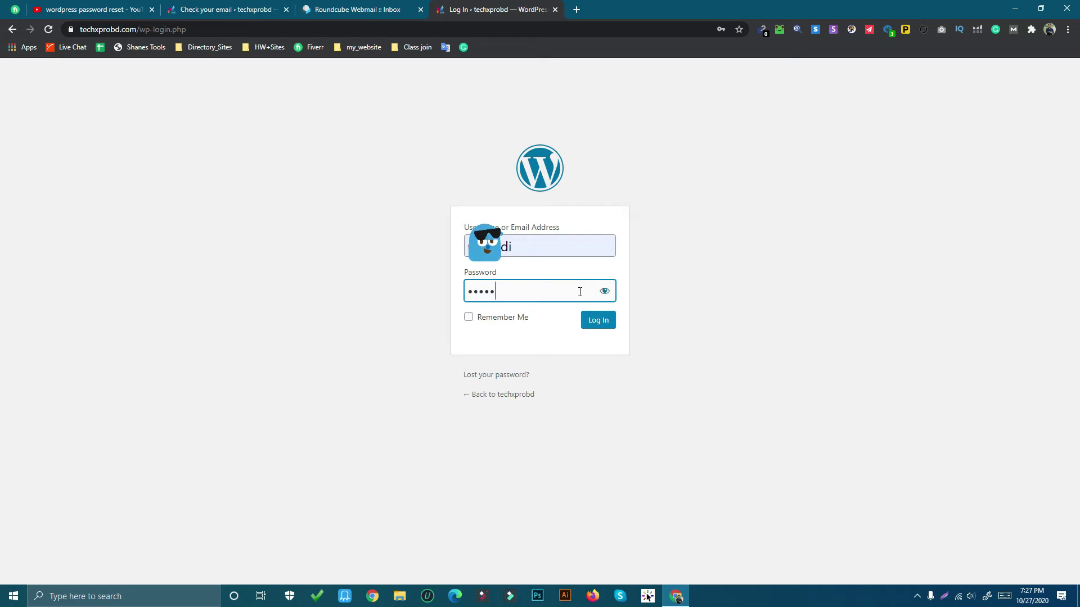
type("•••••••••••••••••")
left_click(593, 320)
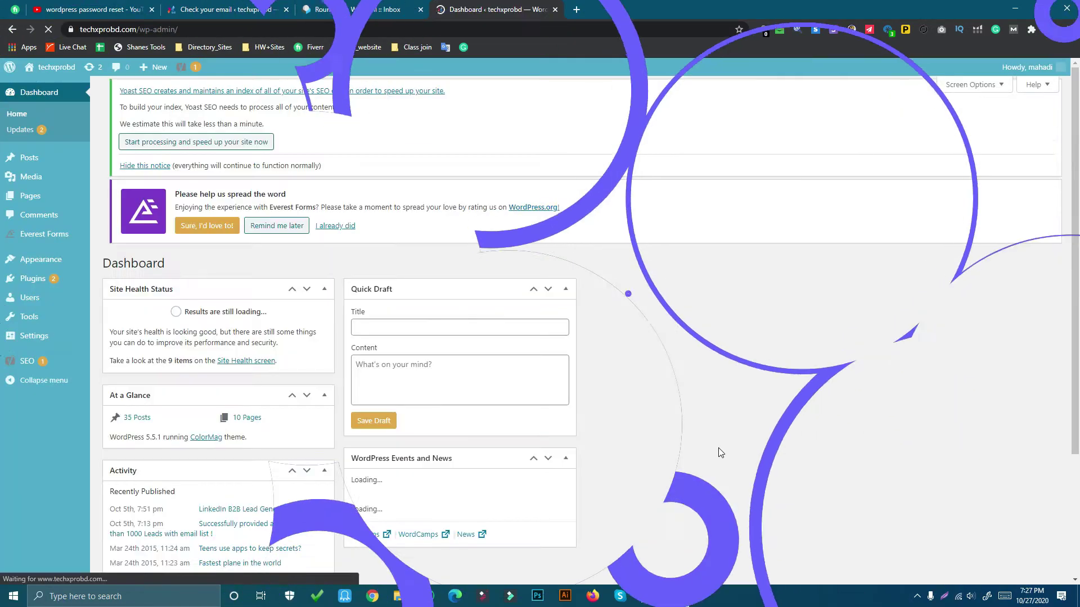
scroll(738, 448, "down", 4)
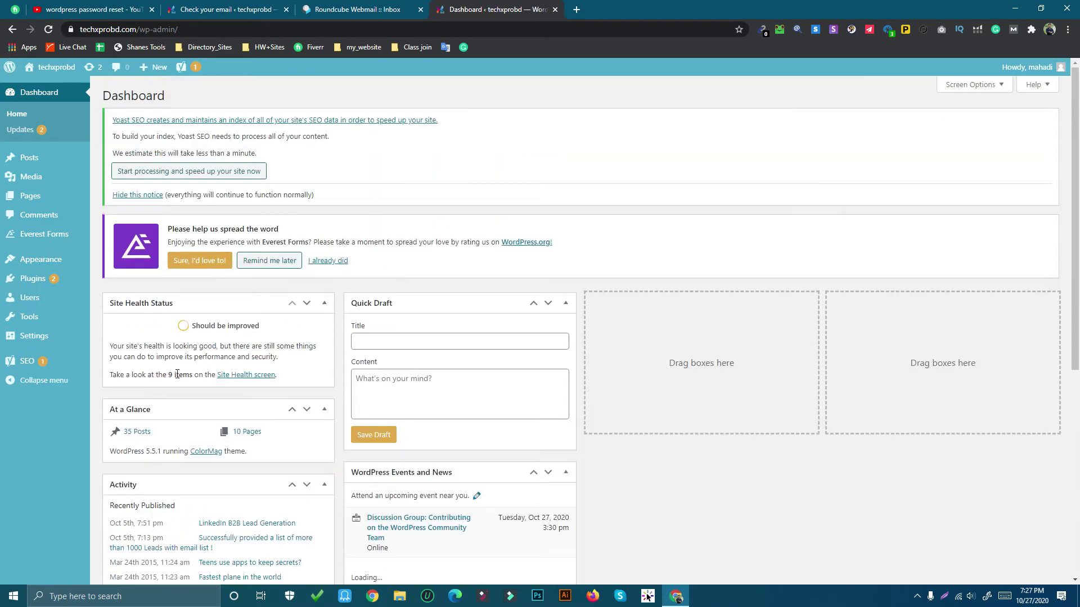
scroll(607, 379, "down", 5)
scroll(607, 379, "up", 5)
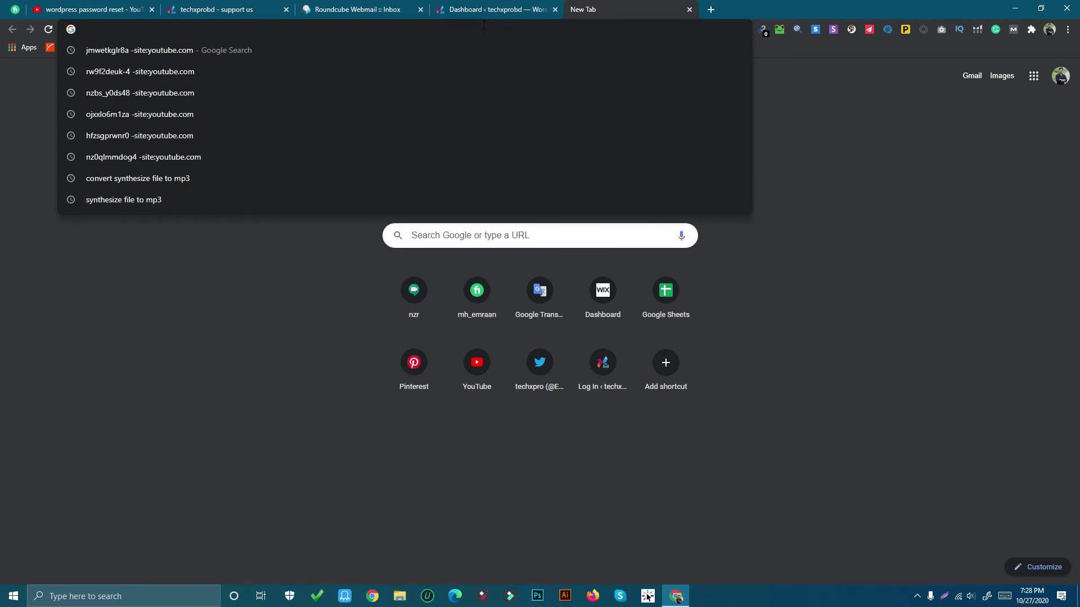
Log in to cPanel at techxprobd.com/cpanel using the saved login details
type("te")
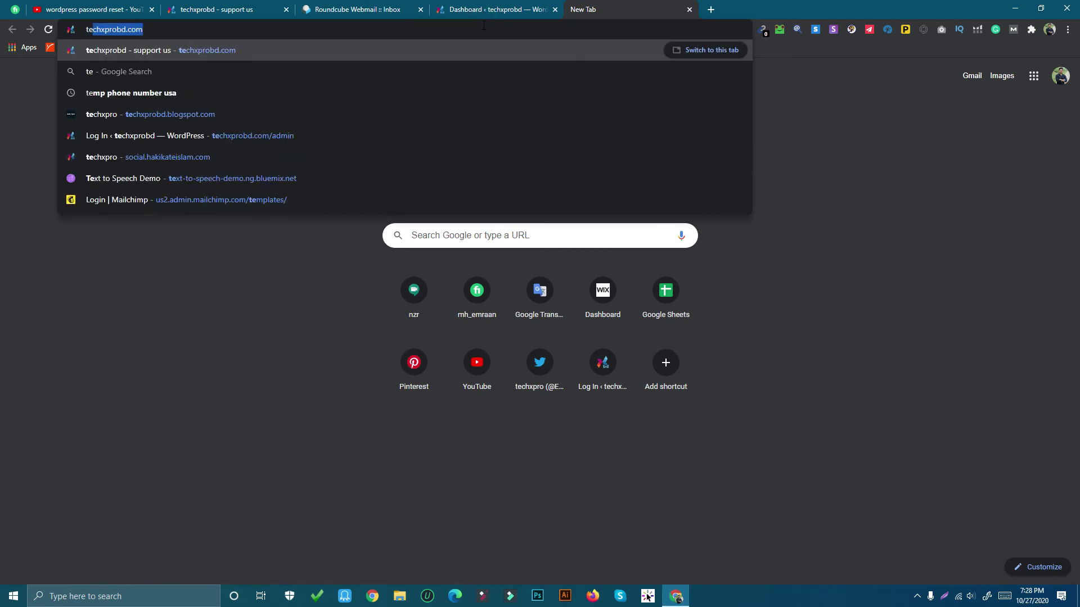
key("Right")
type("/")
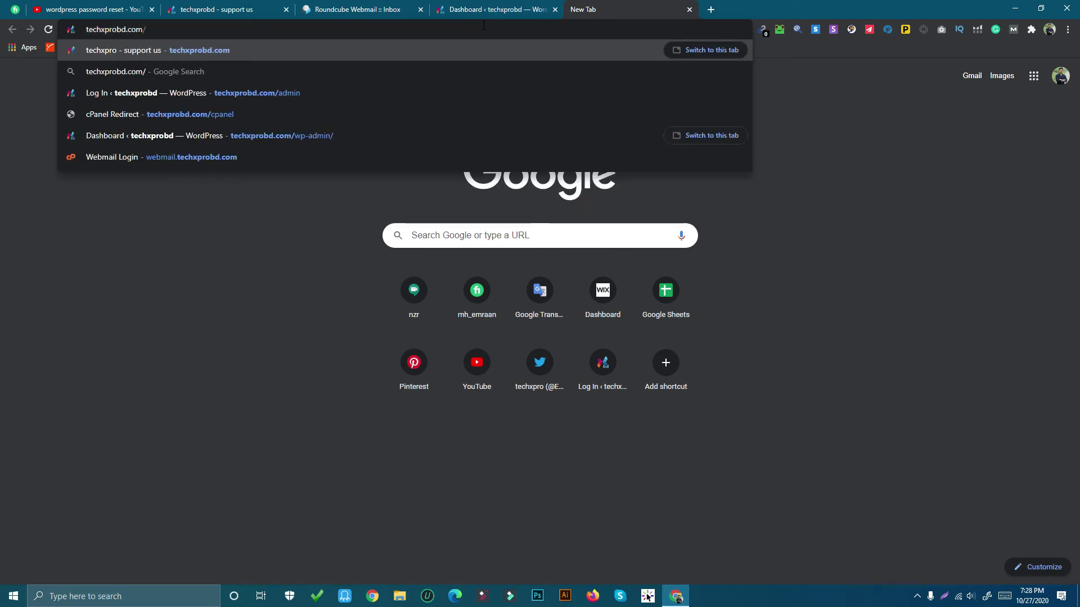
type("cpa")
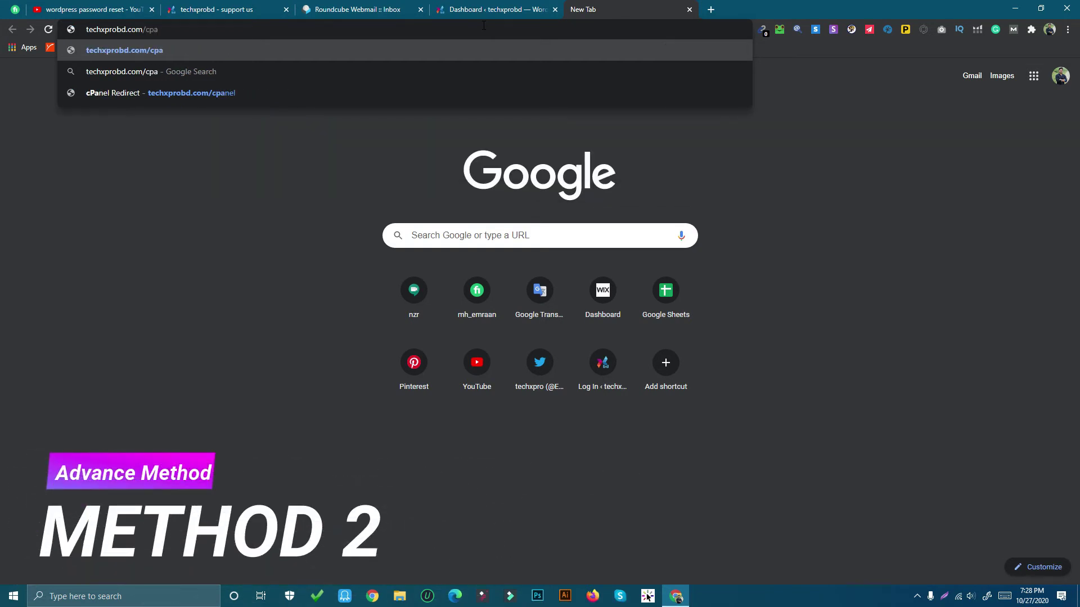
type("nel")
key("Return")
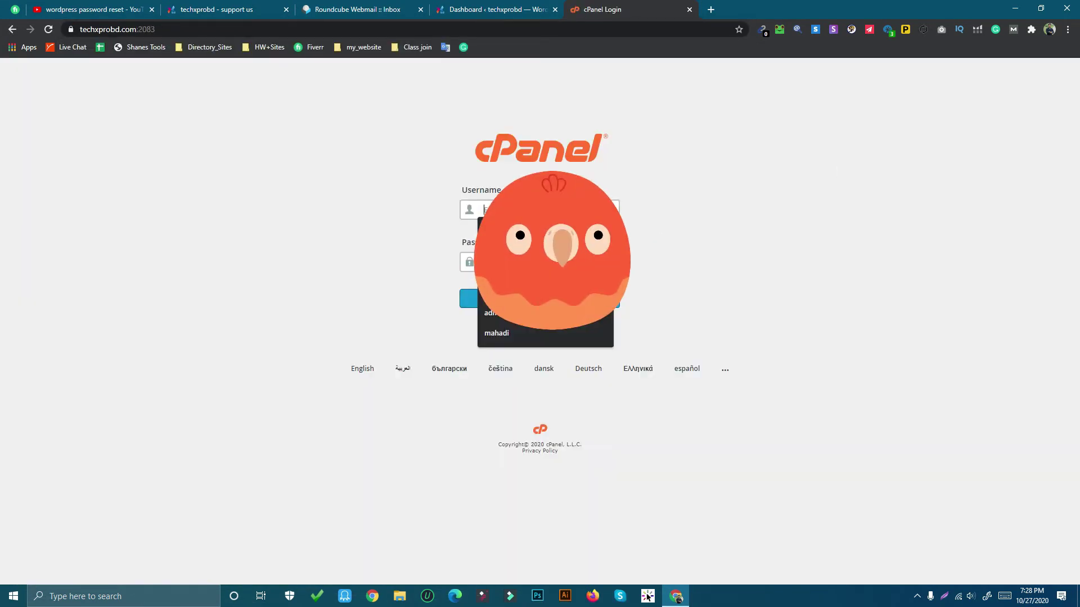
left_click(543, 232)
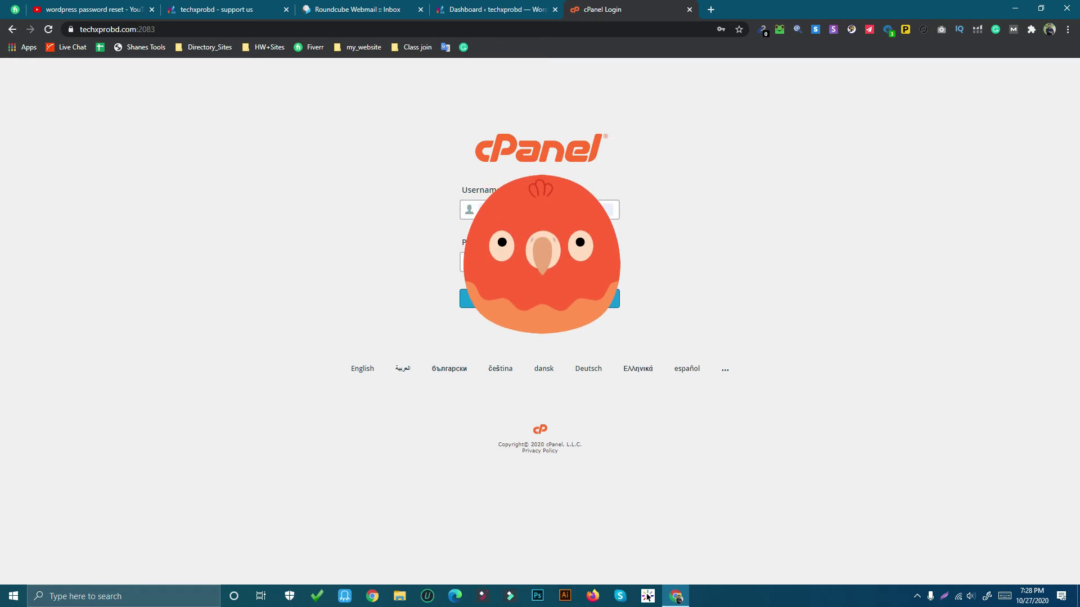
key("Return")
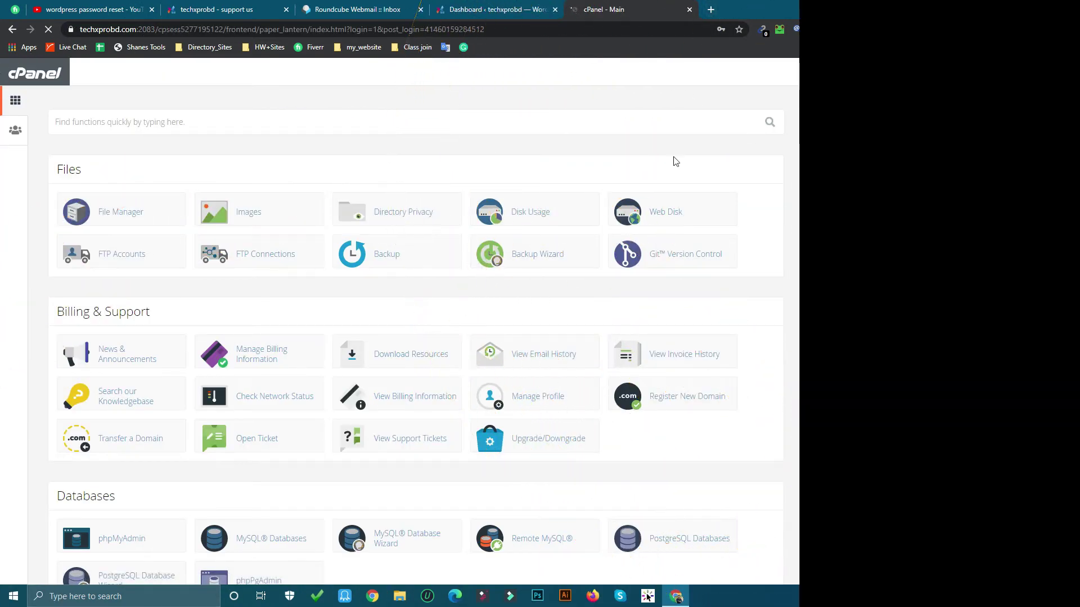
Search the cPanel functions for 'php' and launch phpMyAdmin
left_click(122, 120)
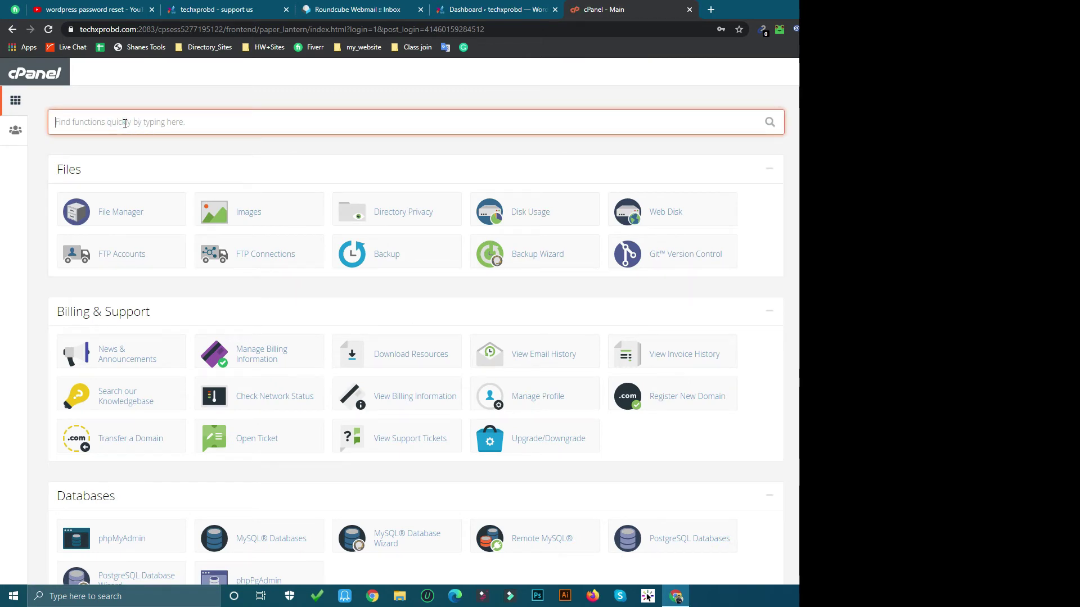
type("p")
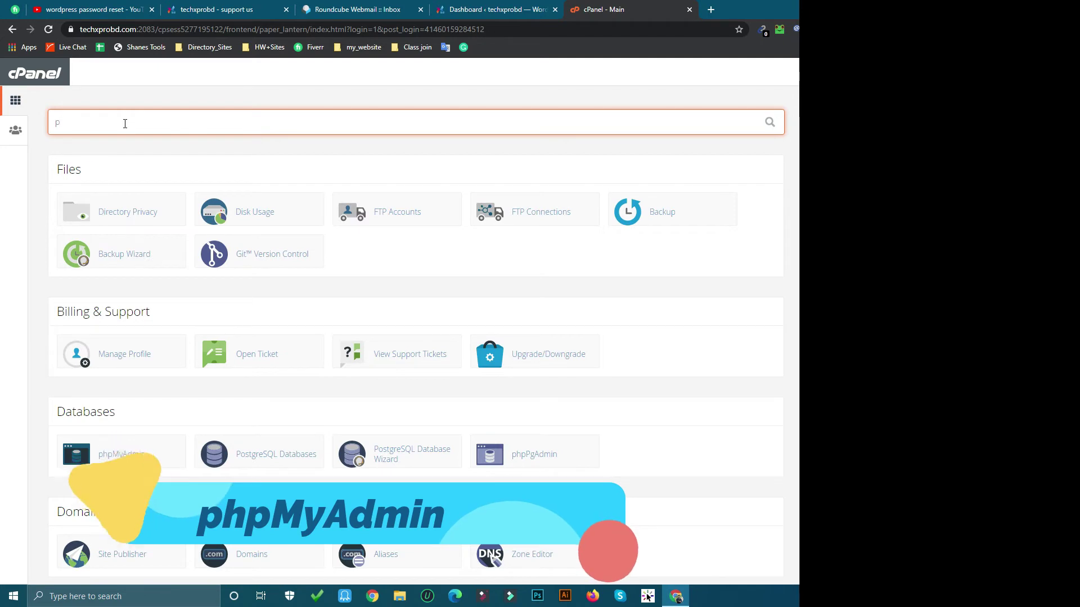
type("hp")
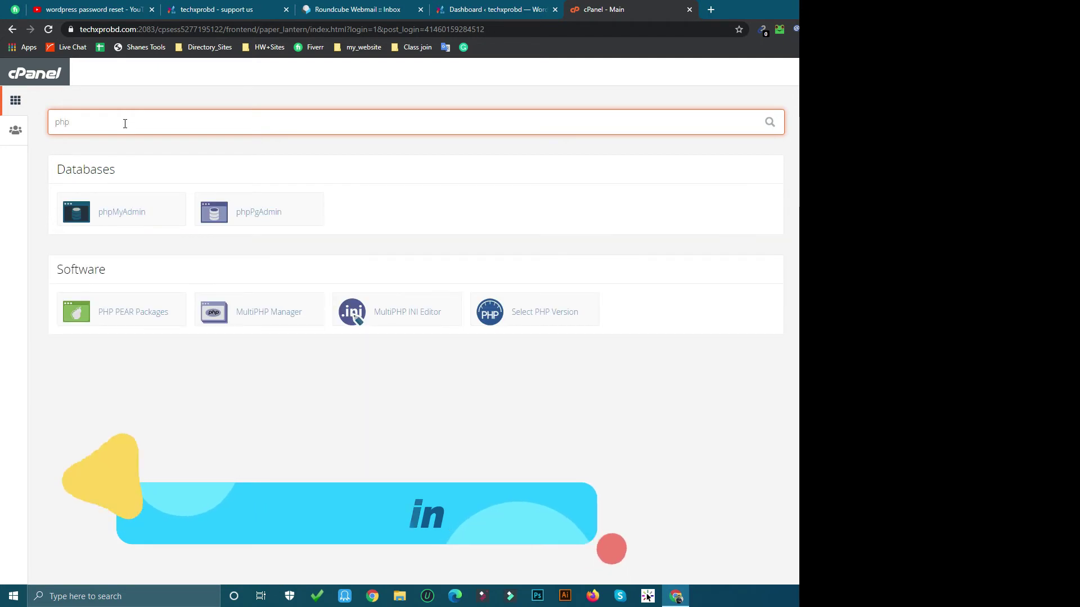
left_click(129, 209)
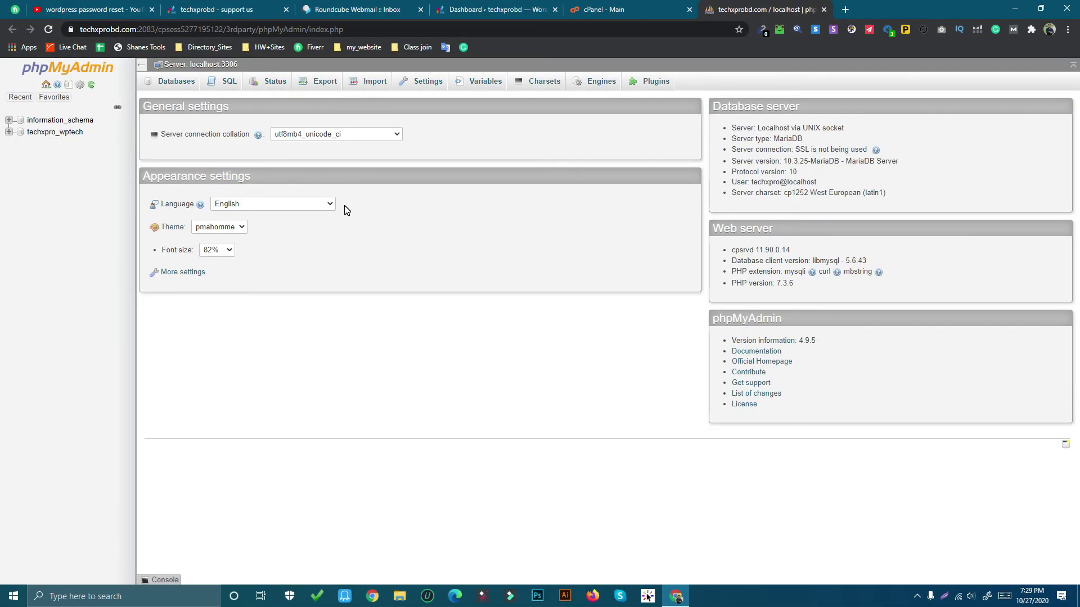
Browse the wpmr_users table in techxpro_wptech and open the user's row for editing
left_click(8, 134)
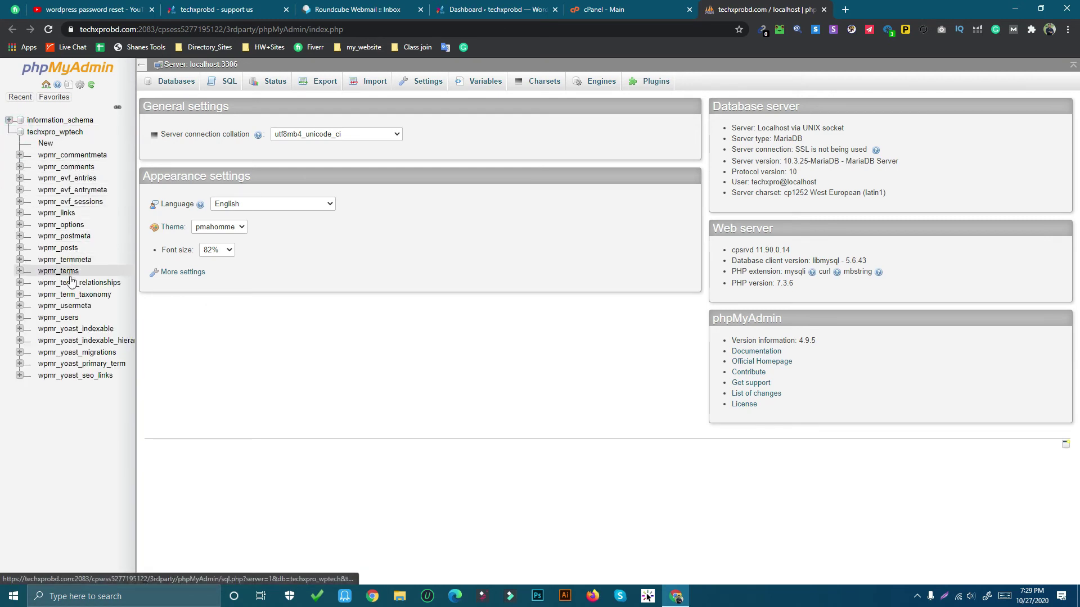
left_click(72, 318)
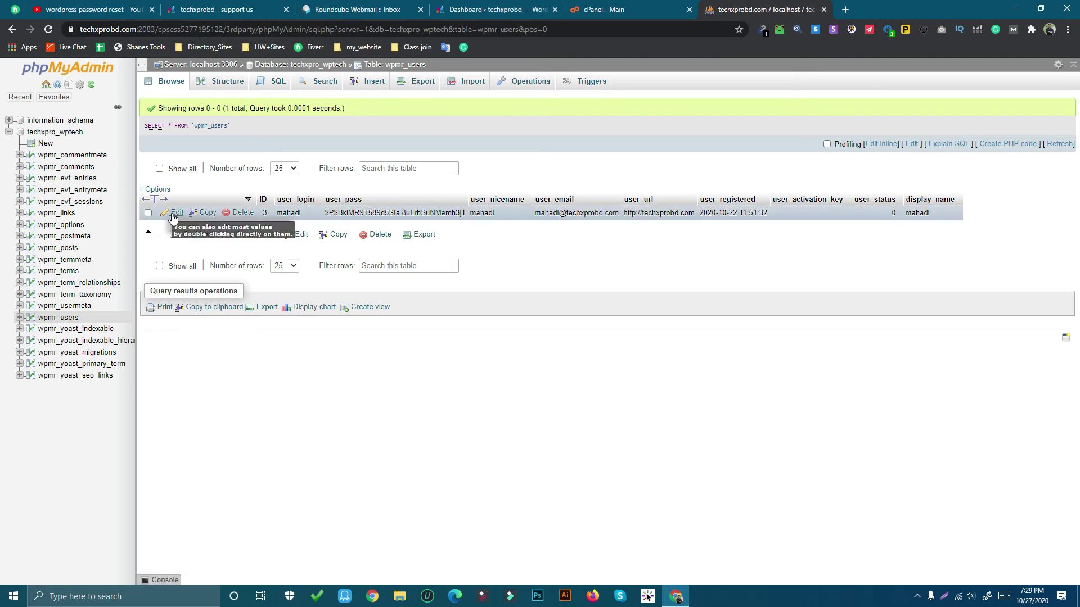
left_click(174, 212)
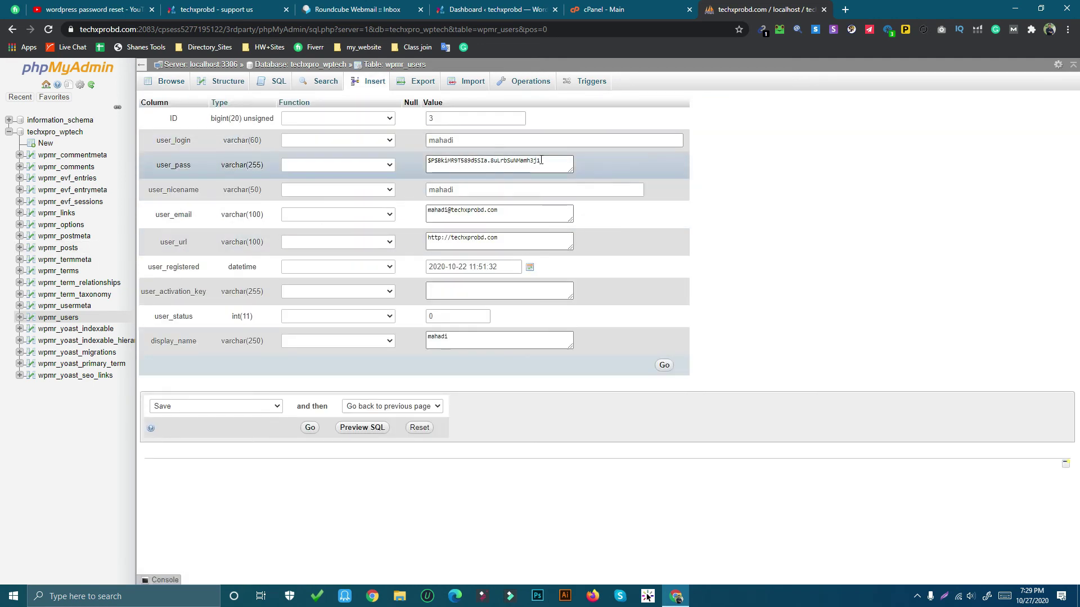
Replace user_pass with a new value using the MD5 function and save the row
triple_click(549, 161)
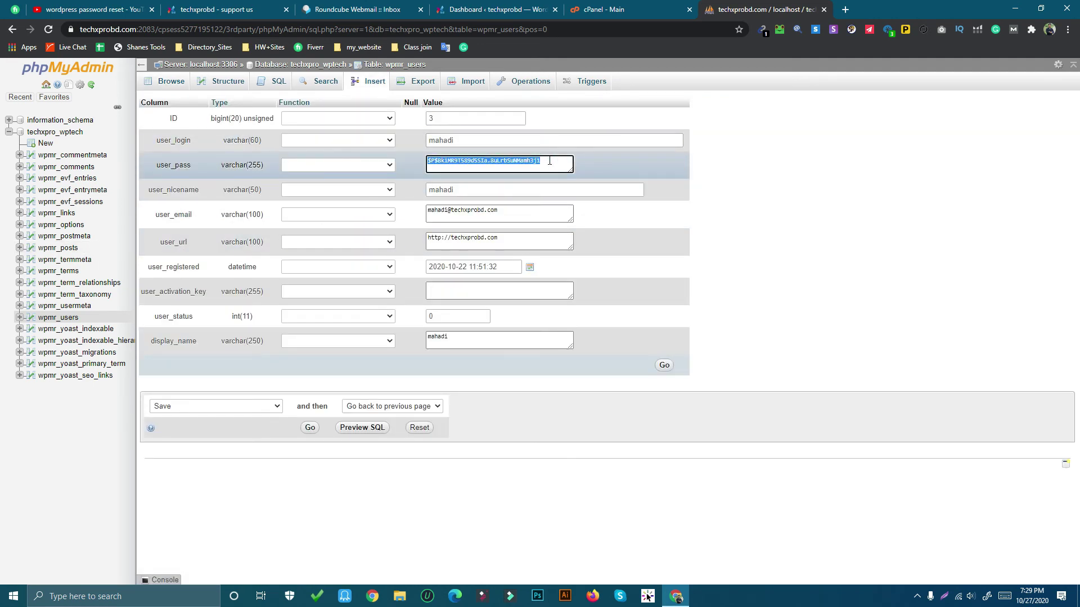
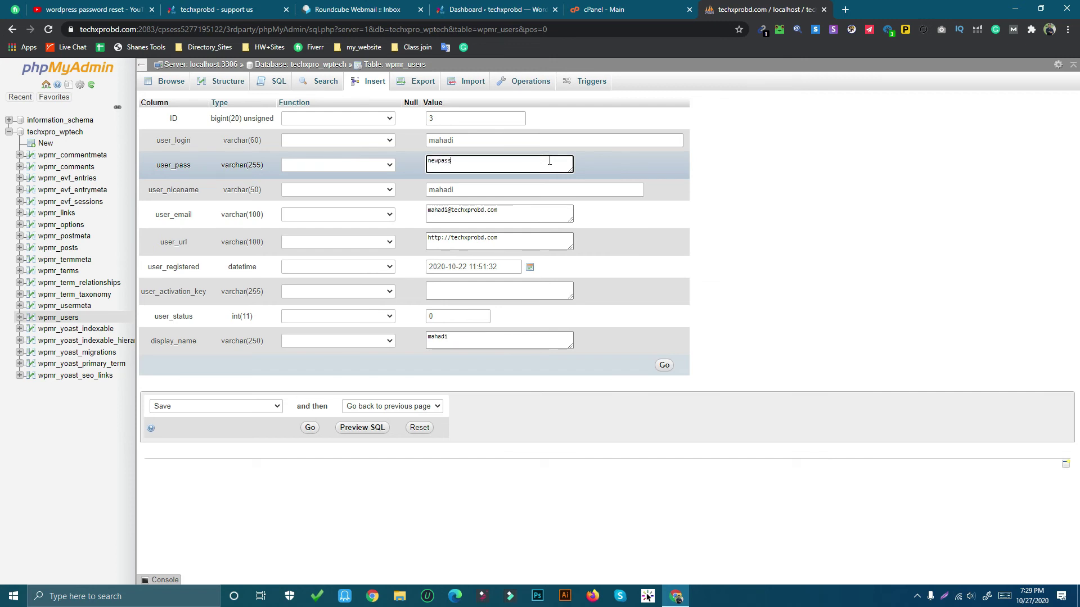
double_click(550, 162)
left_click(308, 165)
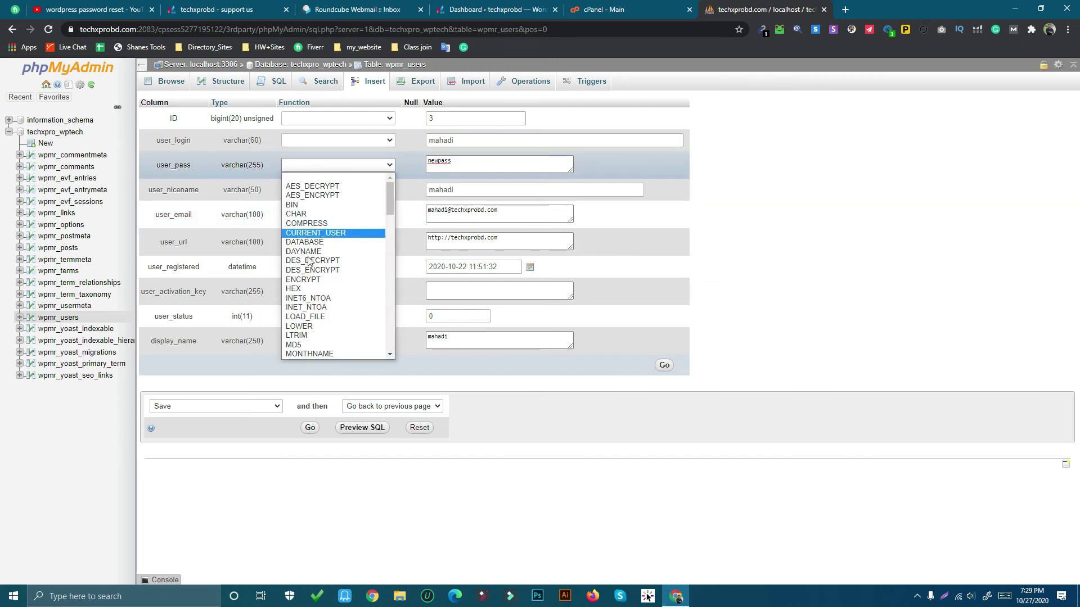
scroll(310, 248, "down", 4)
left_click(313, 227)
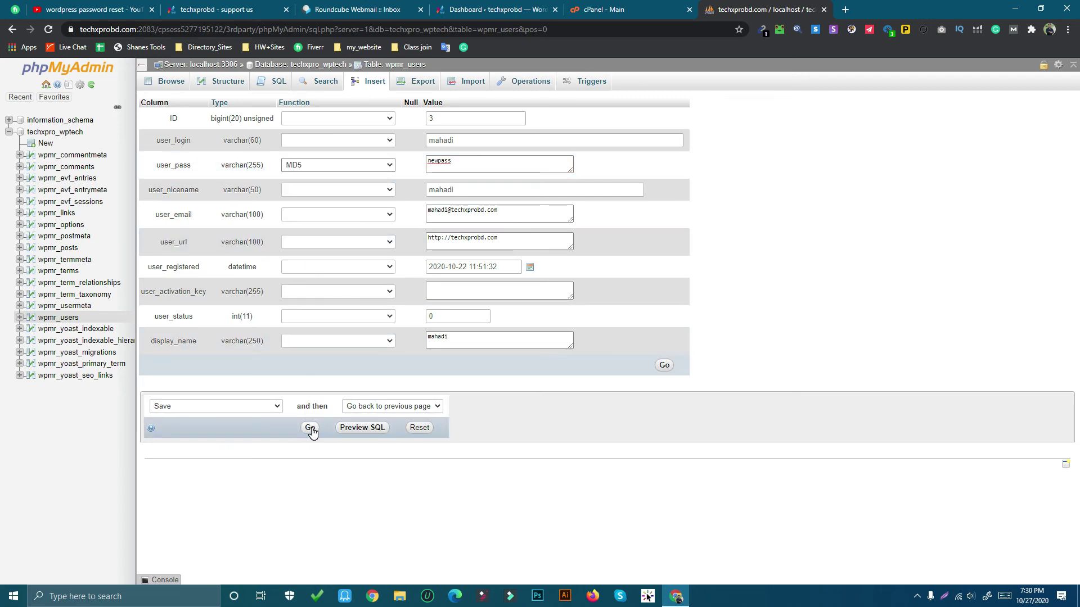
left_click(310, 428)
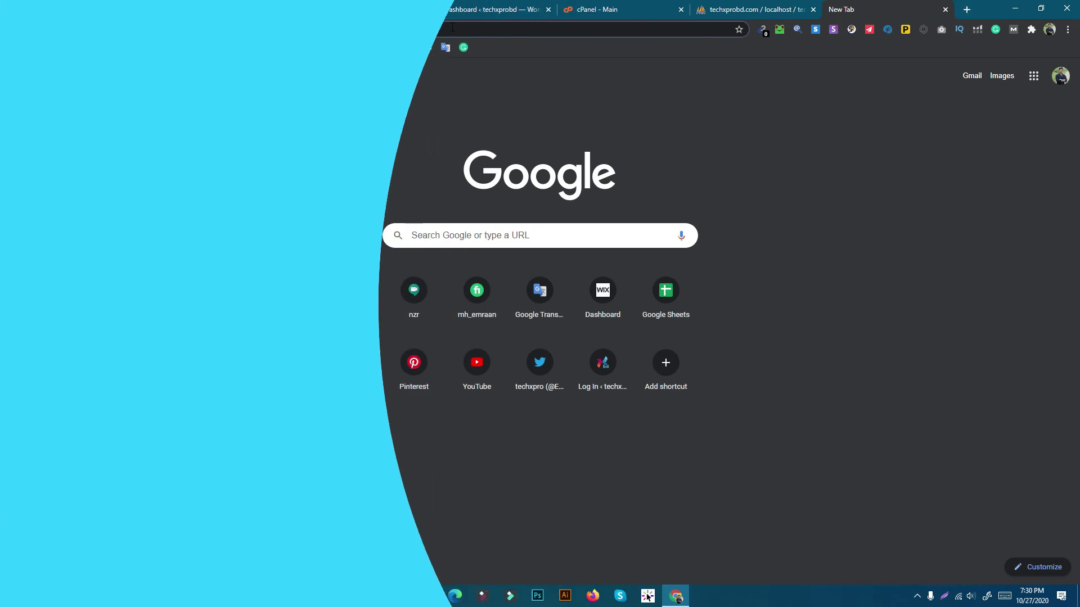
Open the site's /admin login page from its homepage tab
left_click(449, 26)
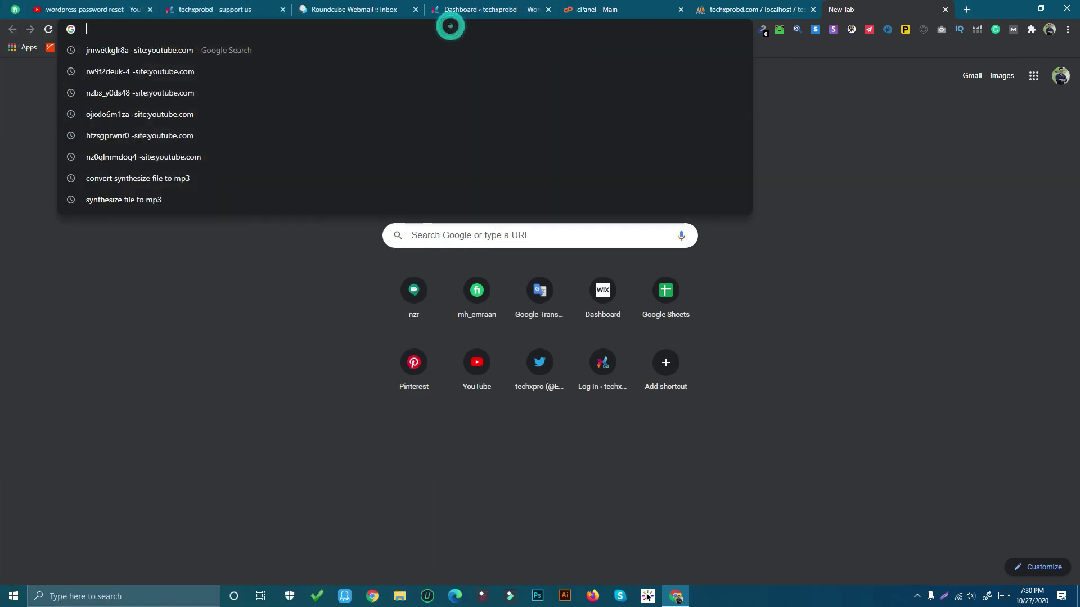
left_click(214, 12)
left_click(159, 29)
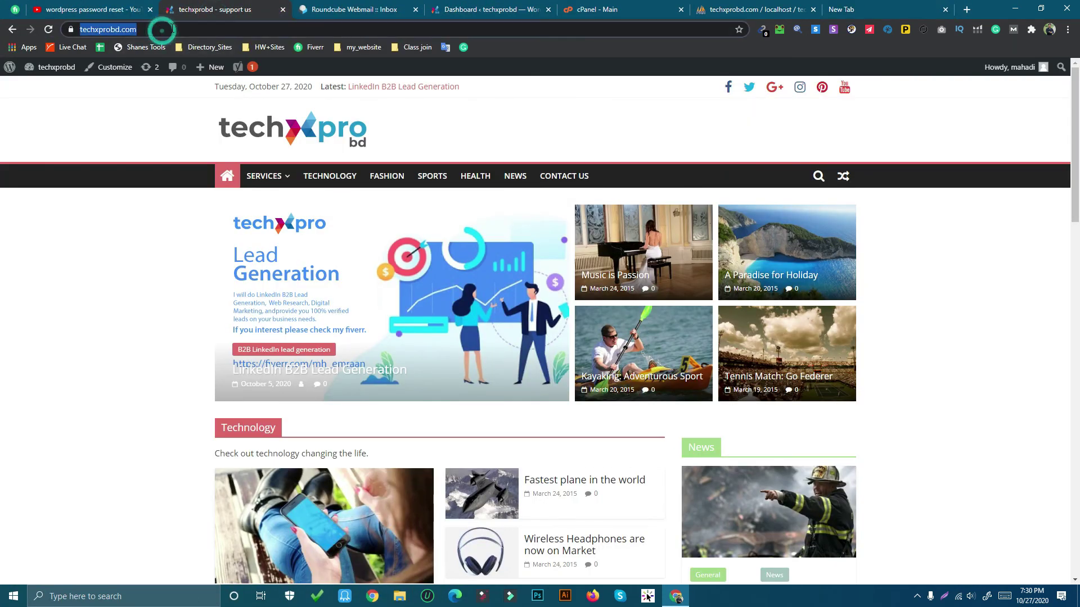
left_click(174, 29)
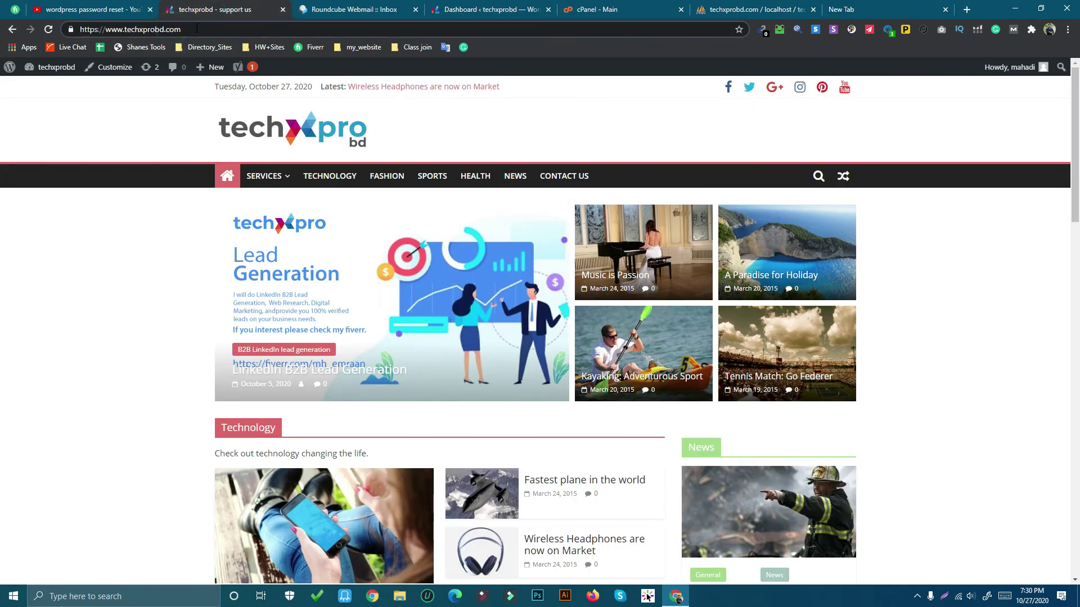
type("/")
type("admin")
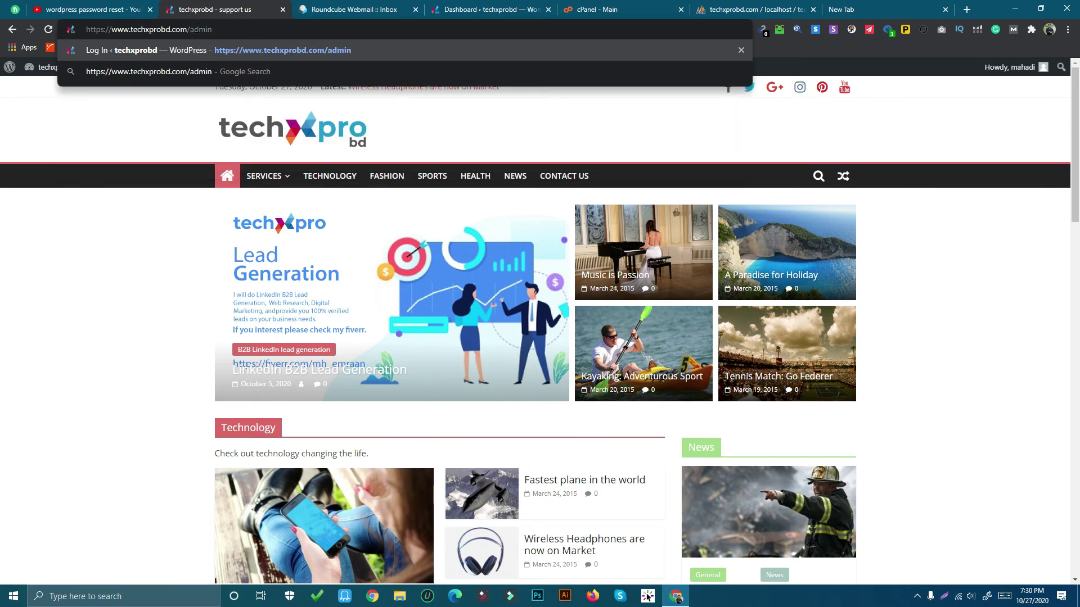
key("Return")
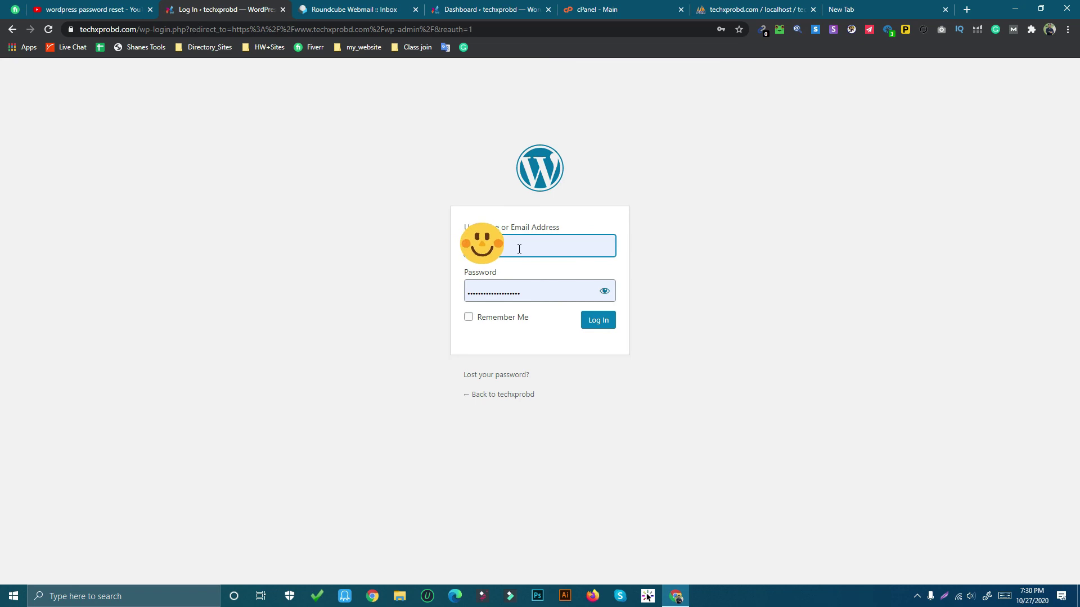
Clear the saved password and log in with the database-set password
left_click(544, 289)
key("ctrl+a")
key("BackSpace")
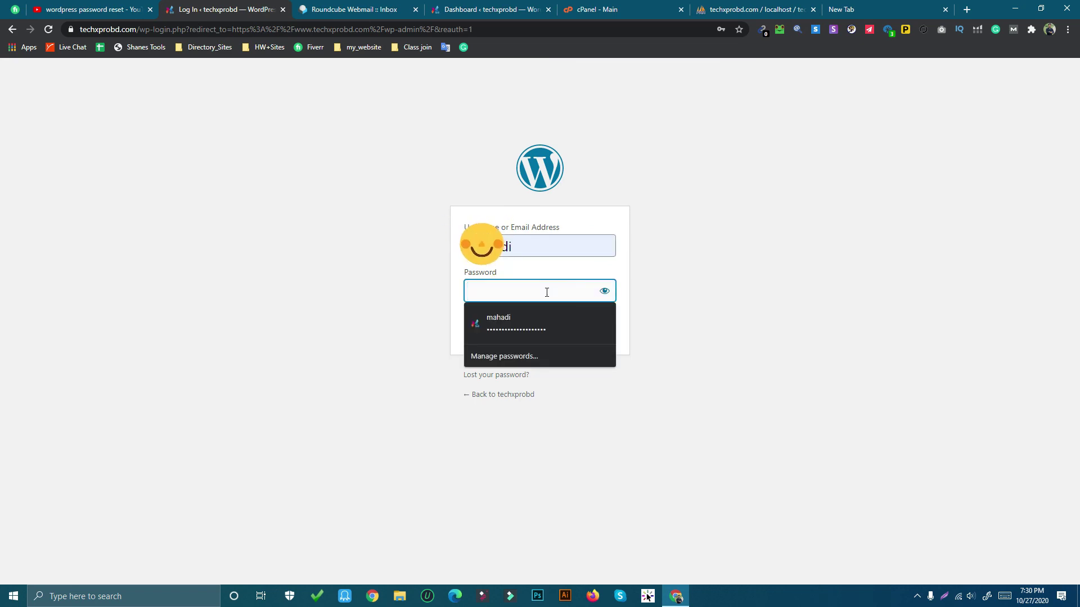
type("*******")
key("Return")
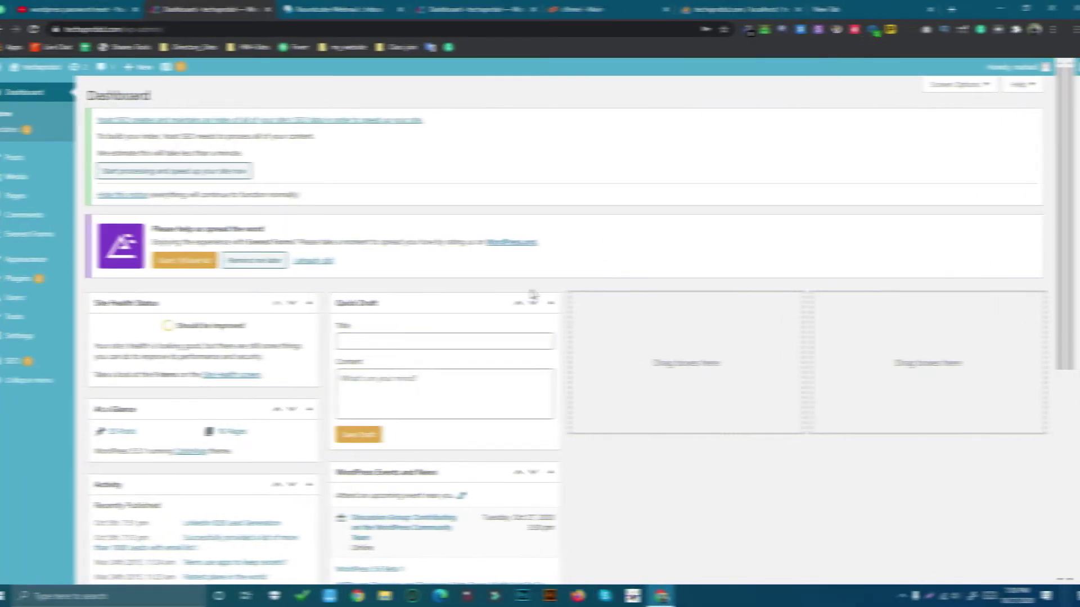